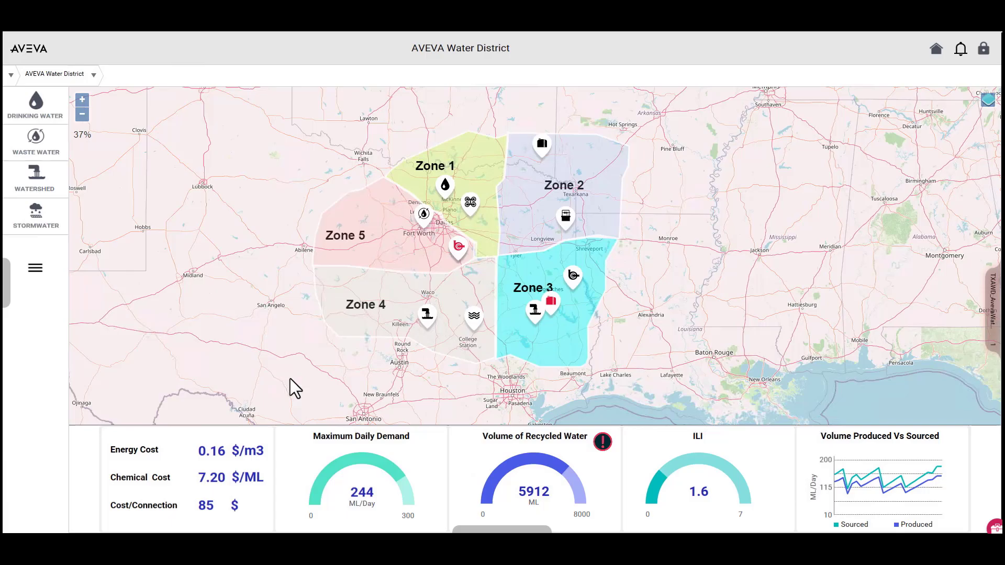
Browse the plant hierarchy to DAF Train under Drinking Water, Treatment, Disinfection Plant, Coagulation, then return to the map
left_click(8, 289)
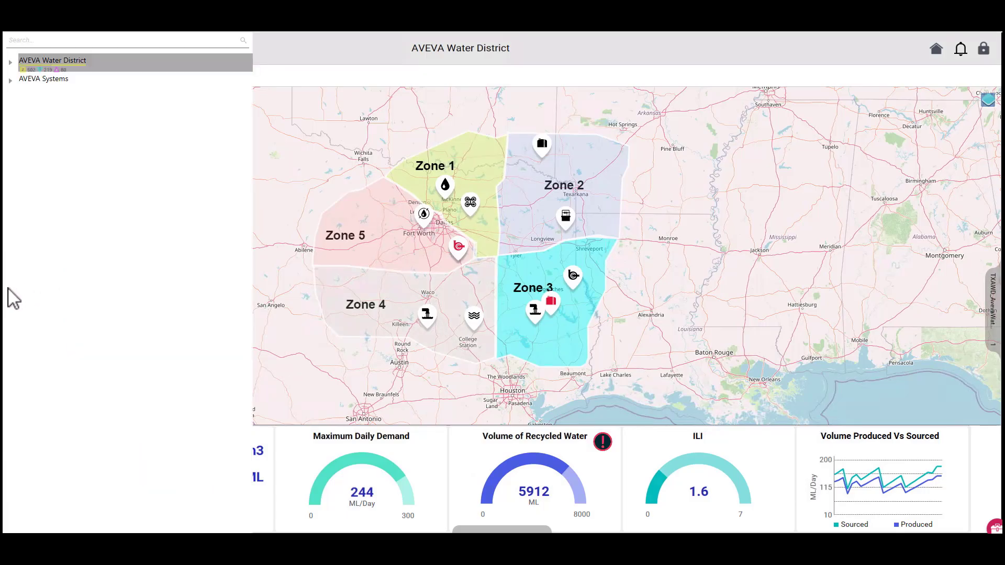
left_click(11, 64)
left_click(21, 82)
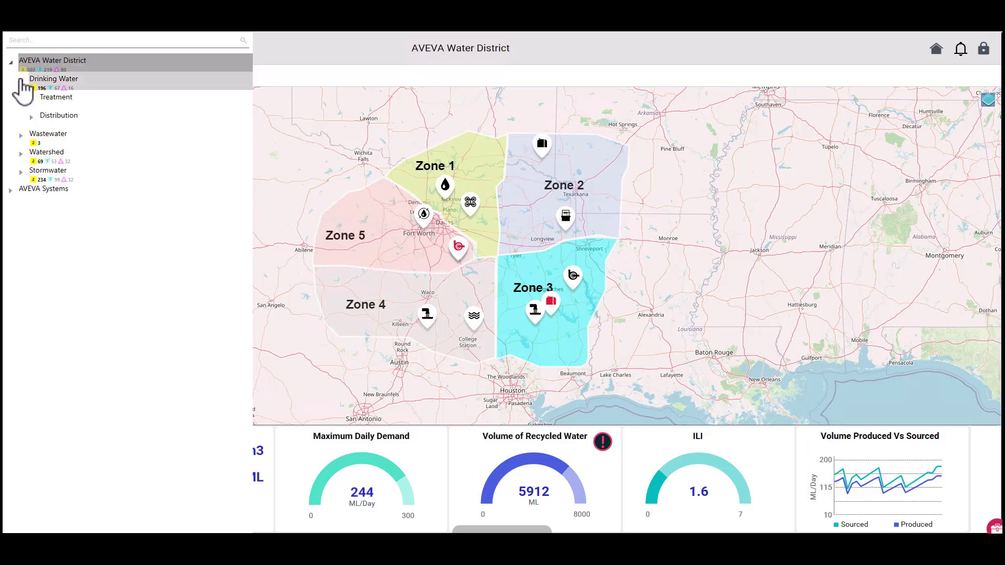
left_click(32, 99)
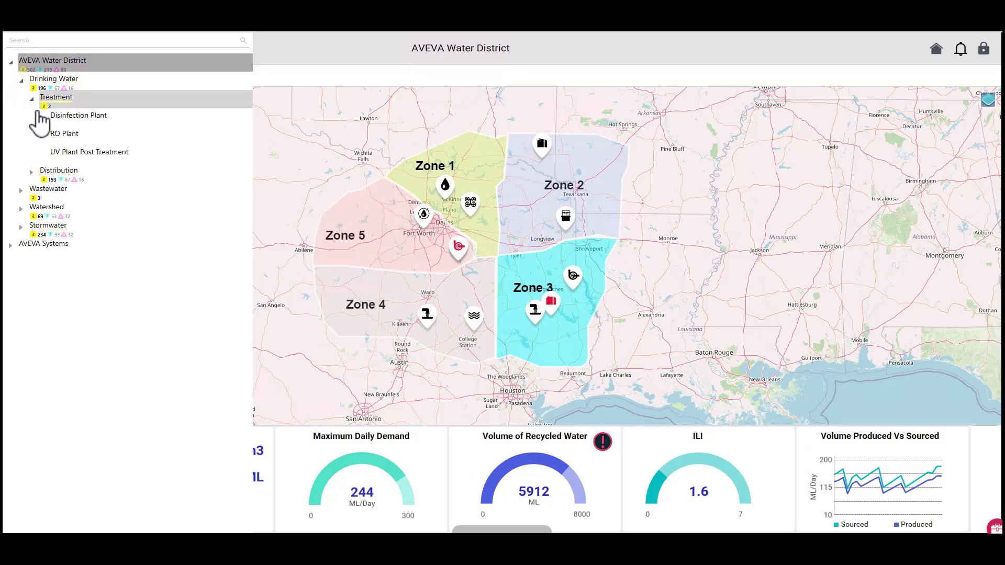
left_click(40, 116)
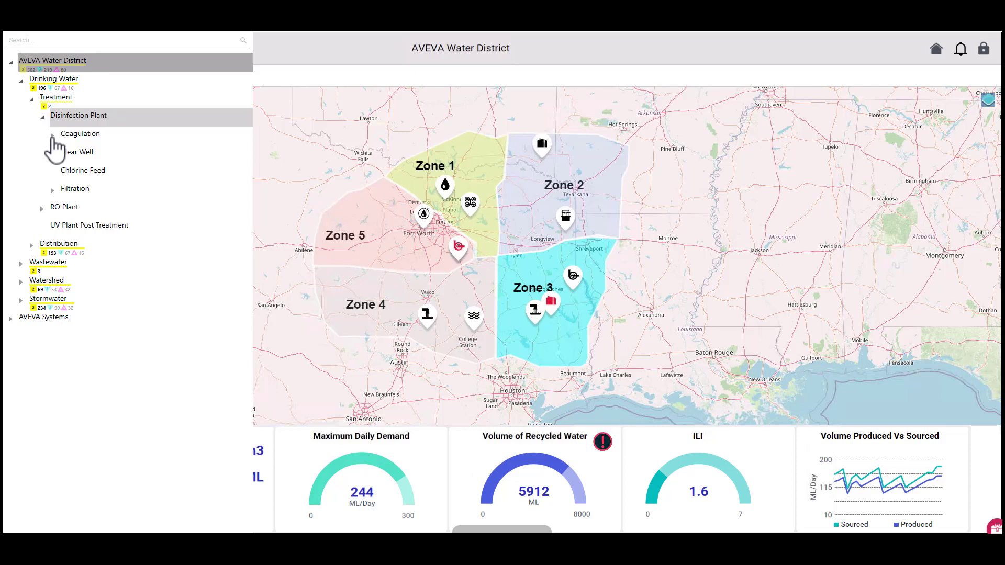
left_click(52, 136)
left_click(95, 160)
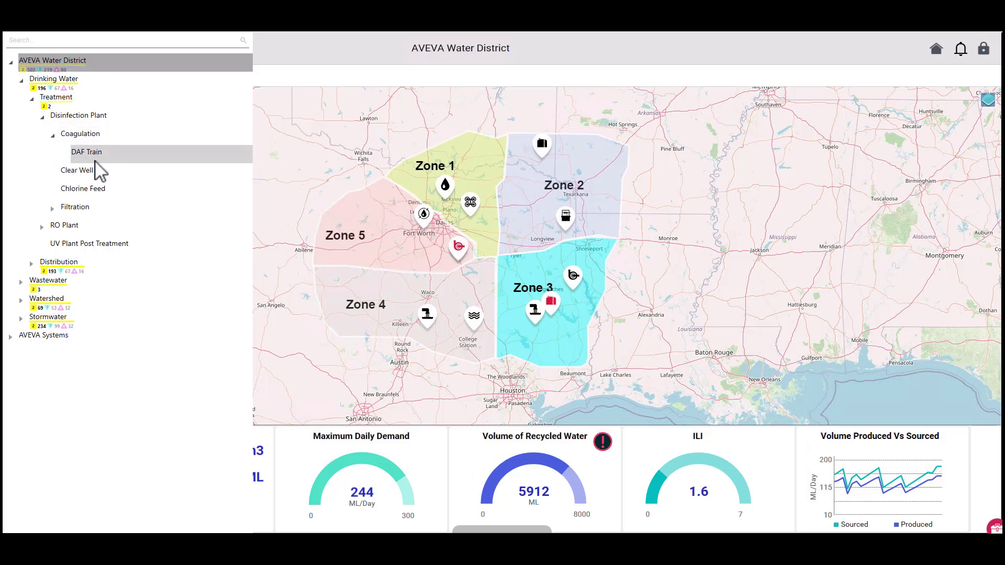
left_click(298, 168)
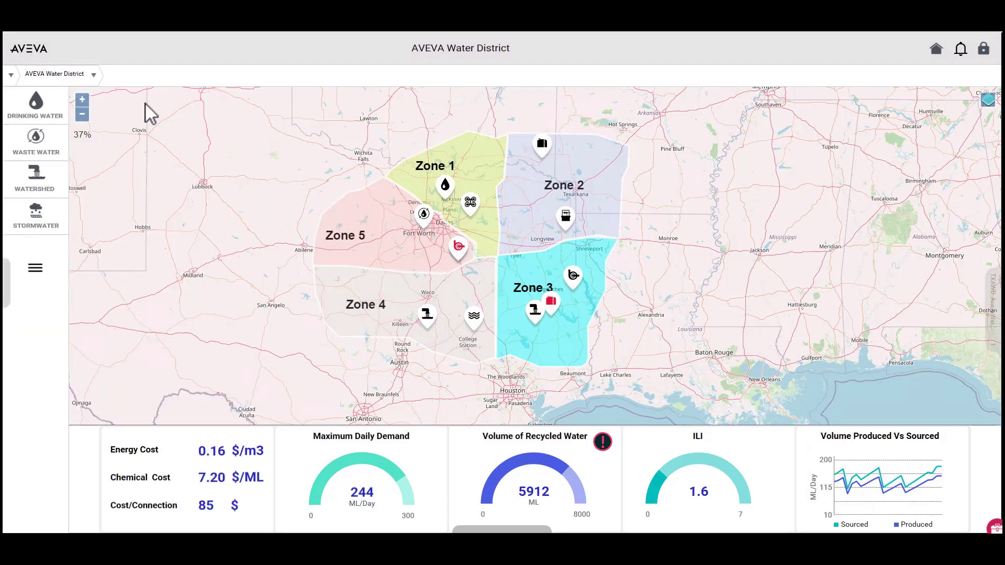
Use the breadcrumb lists to step through Wastewater, Treatment, Reclamation Plant, Headworks and Barscreen1
left_click(95, 76)
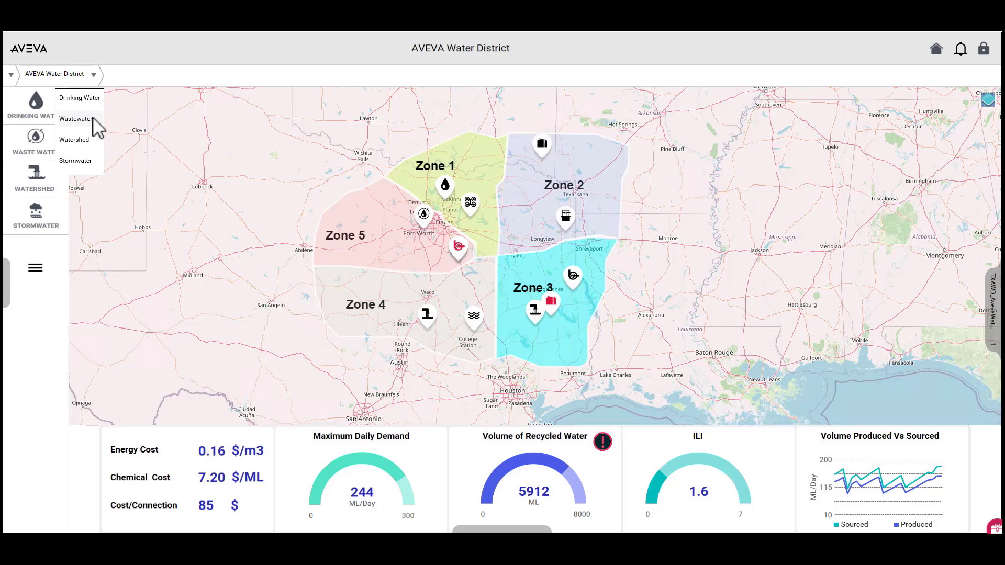
left_click(79, 119)
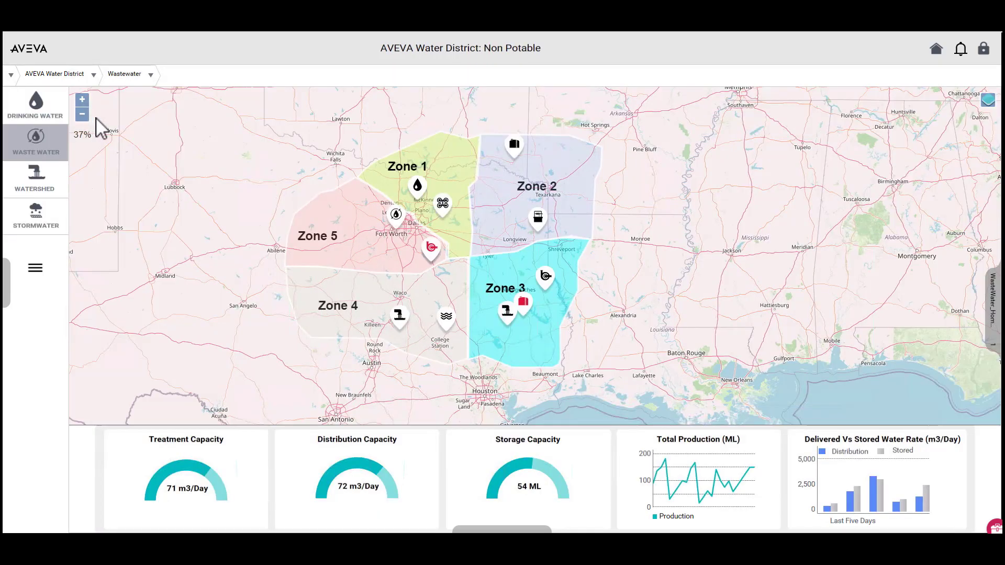
left_click(151, 76)
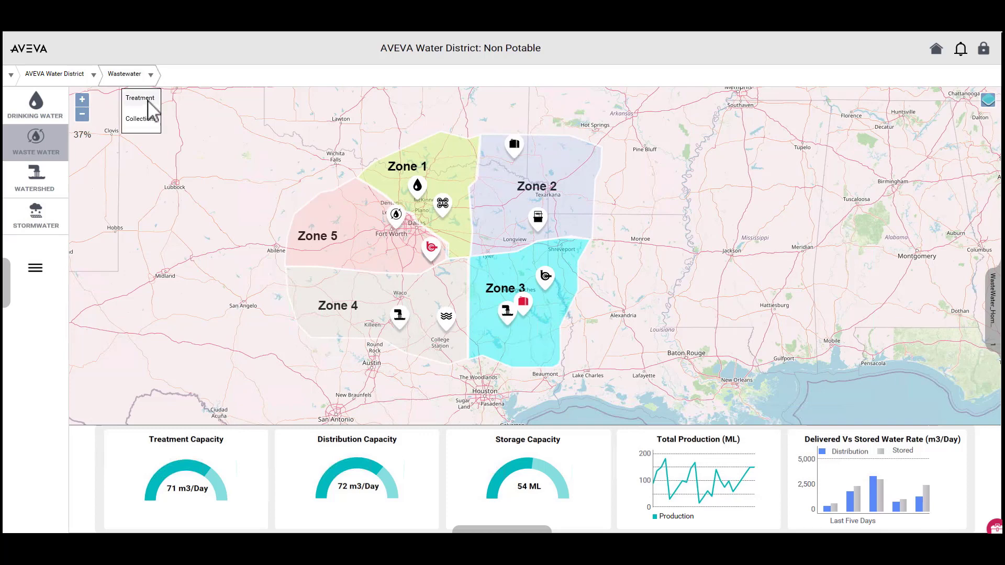
left_click(141, 98)
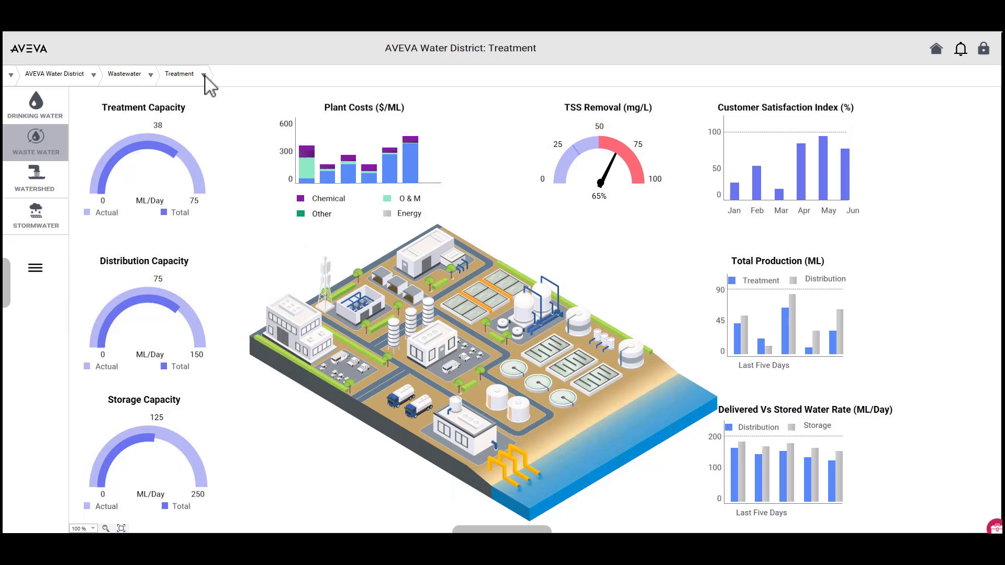
left_click(204, 74)
left_click(199, 99)
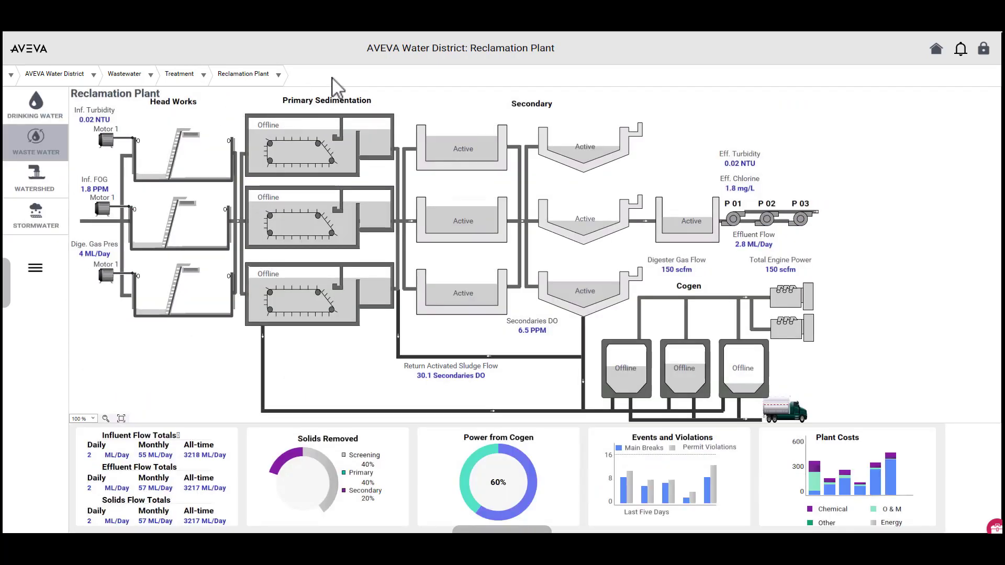
left_click(279, 75)
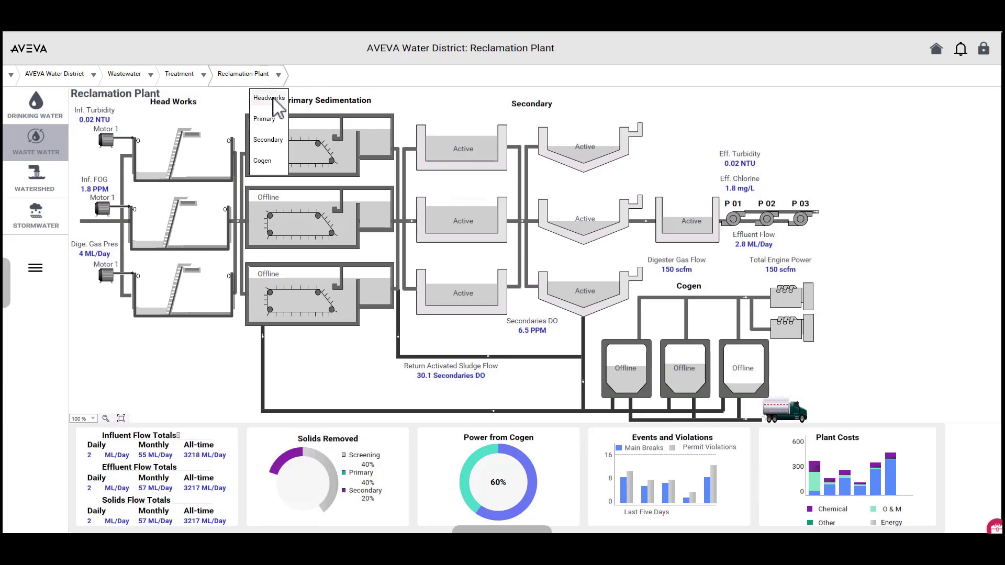
left_click(267, 100)
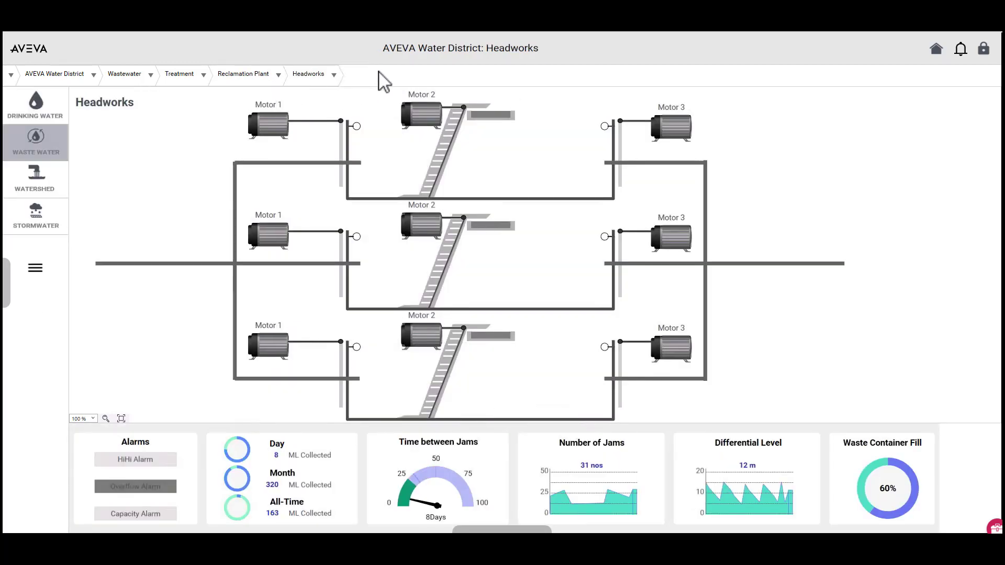
left_click(333, 76)
left_click(324, 98)
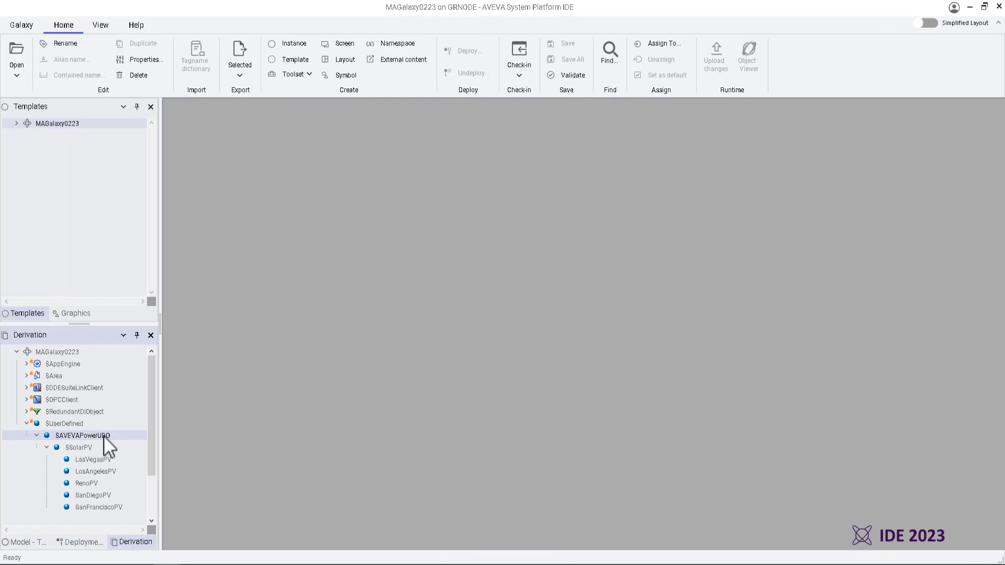
Open $AVEVAPowerUDO from the Derivation tree and preview its CommonAttributes symbol in the Content panel
double_click(104, 436)
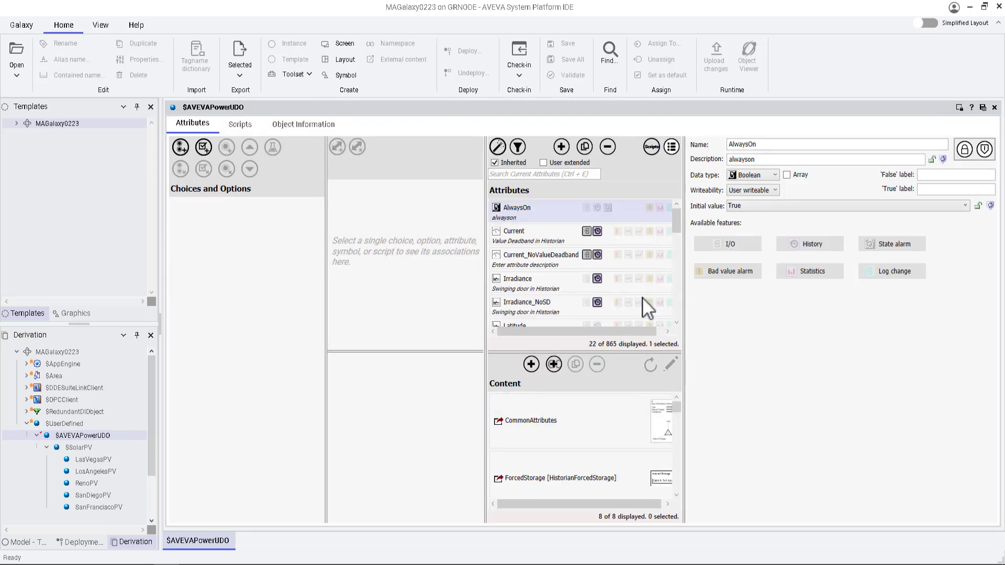
scroll(630, 269, "down", 1)
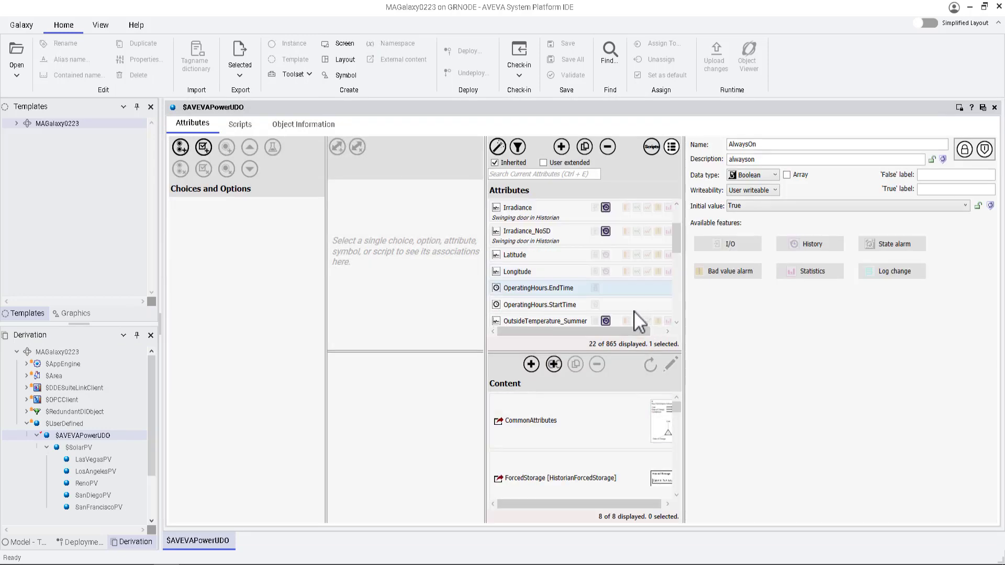
left_click(636, 413)
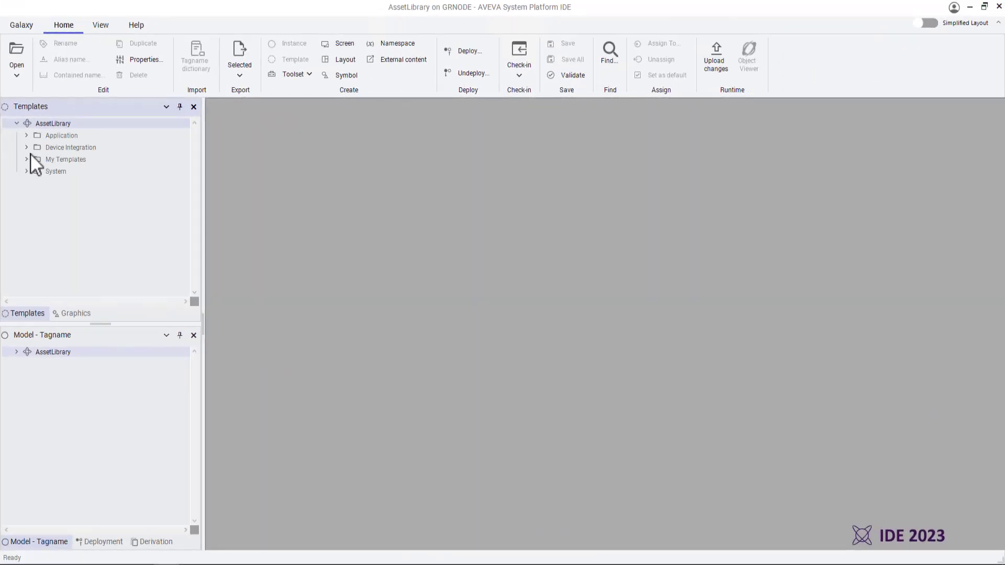
Expand My Templates > 1. Assets > Asset Library > Equipment Assets and select $Equipment_Agitator
left_click(27, 158)
left_click(36, 171)
left_click(47, 207)
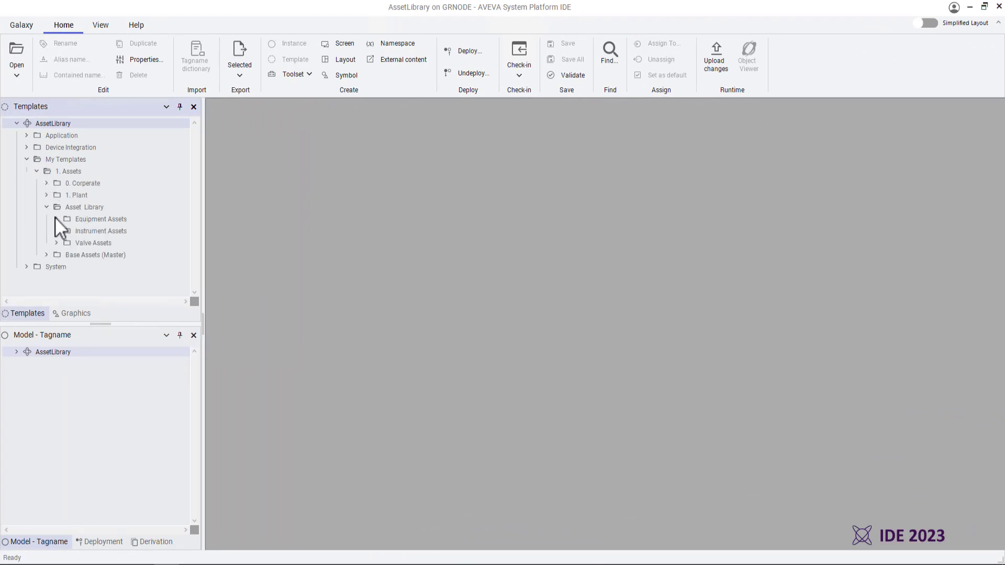
left_click(56, 219)
left_click(124, 136)
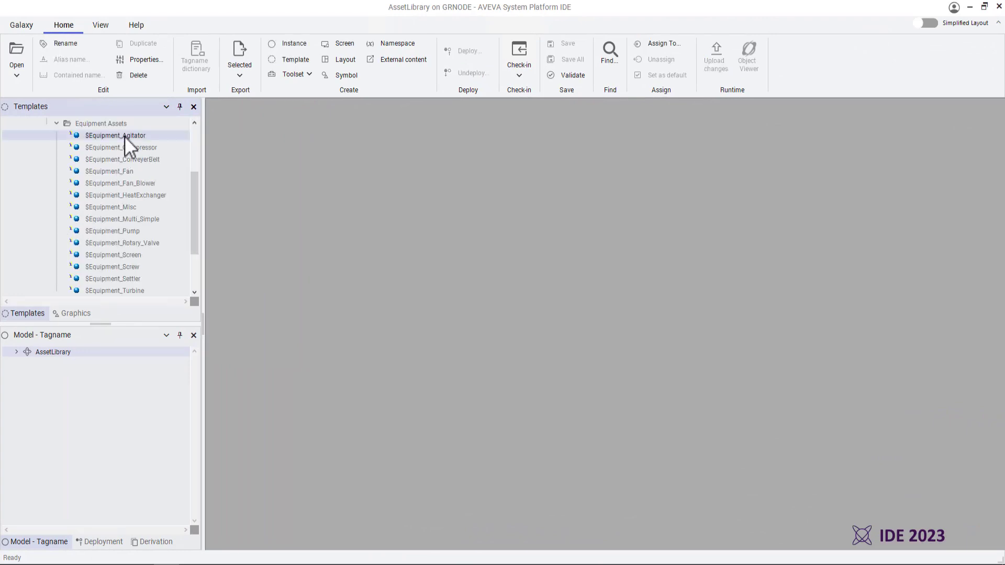
Create the instance Equipment_Agitator_001 from it and show the Derivation view
right_click(124, 136)
mouse_move(178, 256)
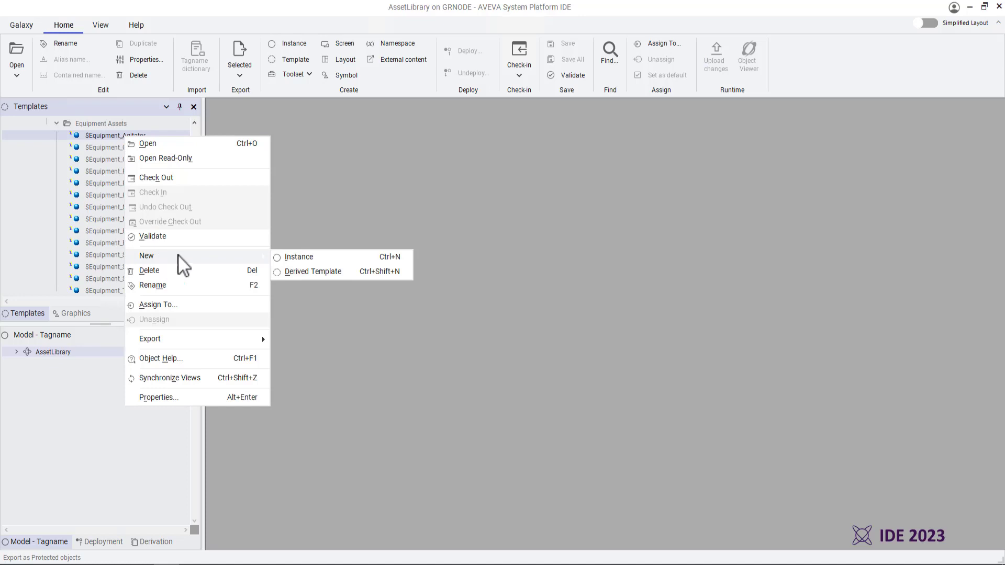
left_click(299, 256)
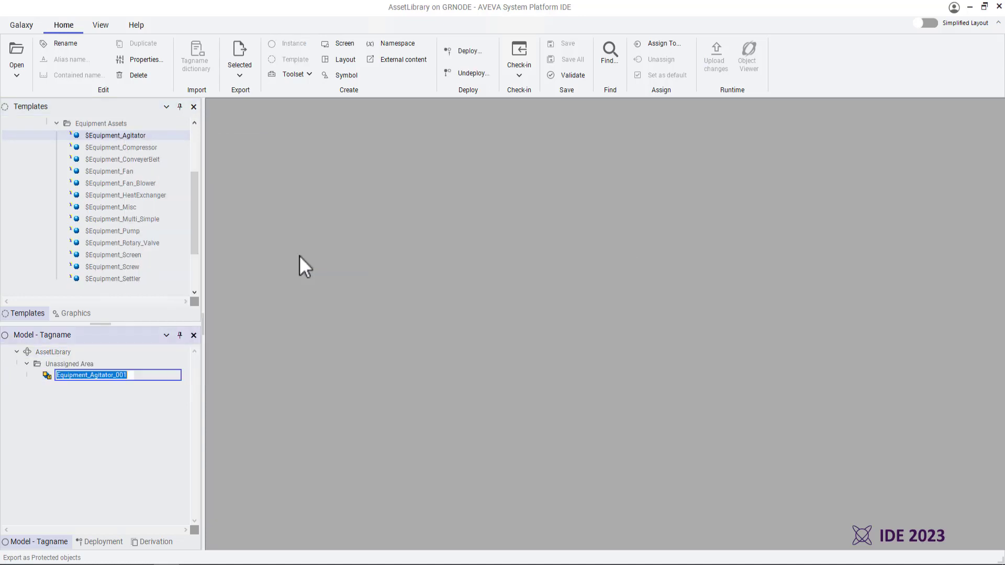
key("Return")
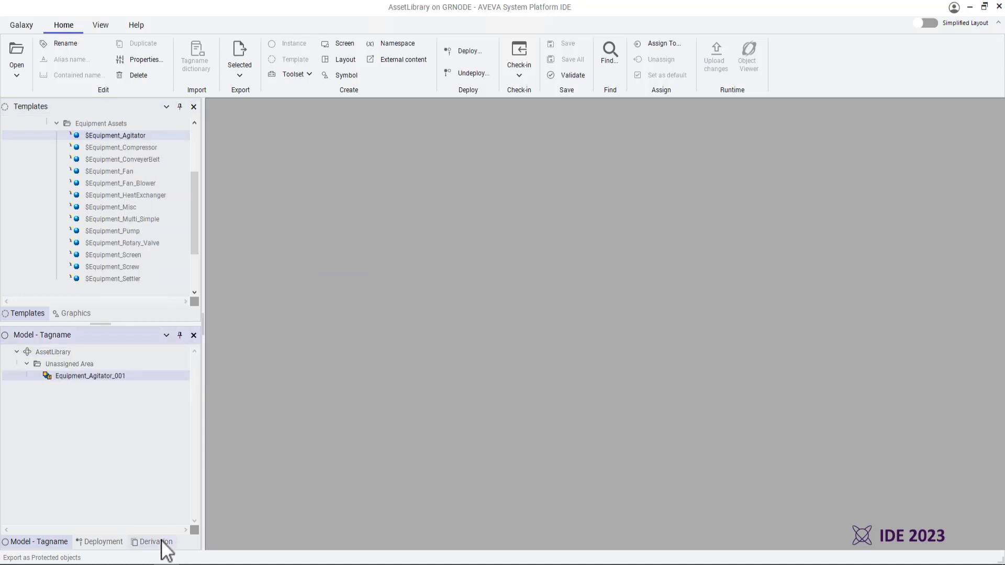
left_click(157, 542)
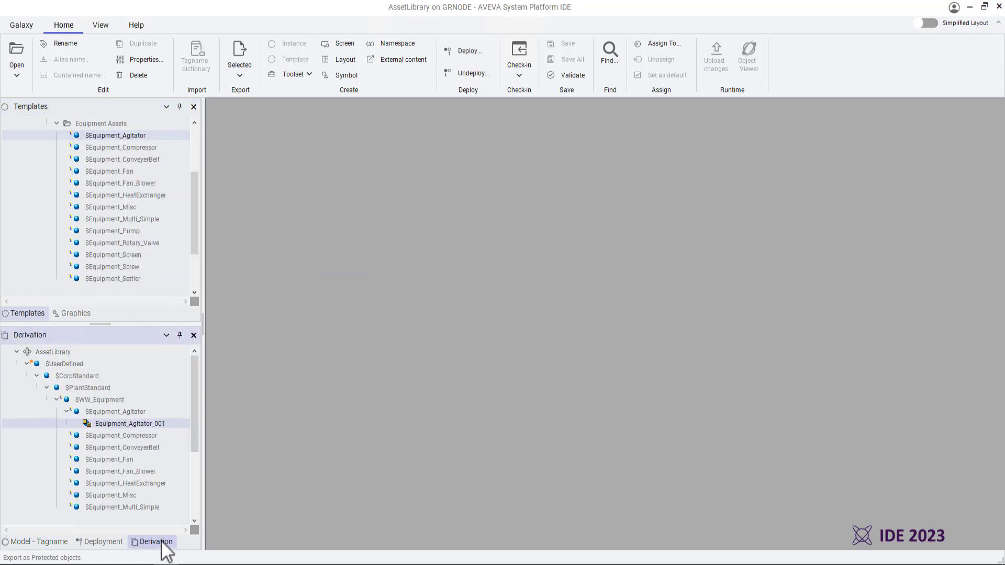
Open Equipment_Agitator_001, scroll its attributes, and preview the FP_Equp_Agitator faceplate content
double_click(165, 423)
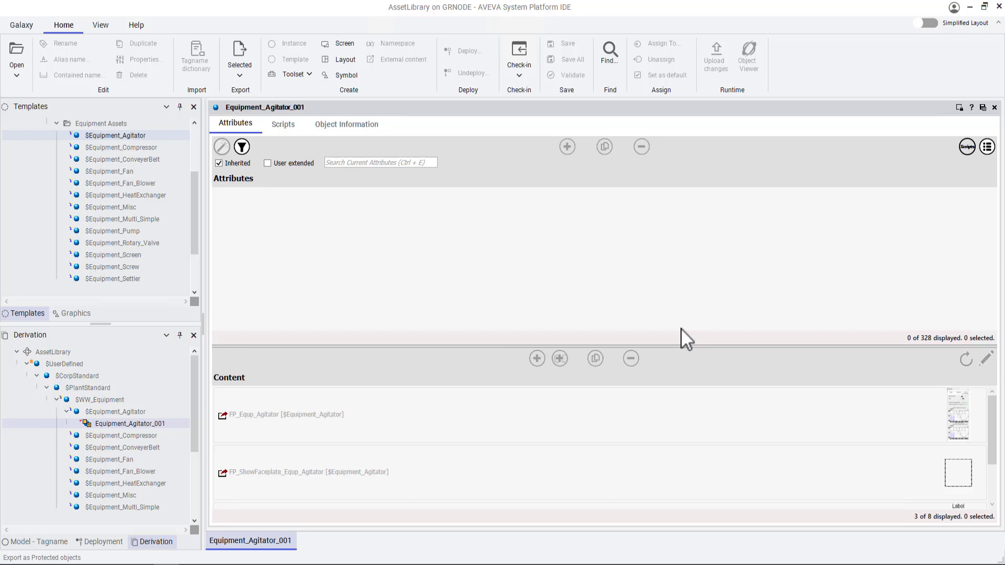
scroll(683, 243, "down", 2)
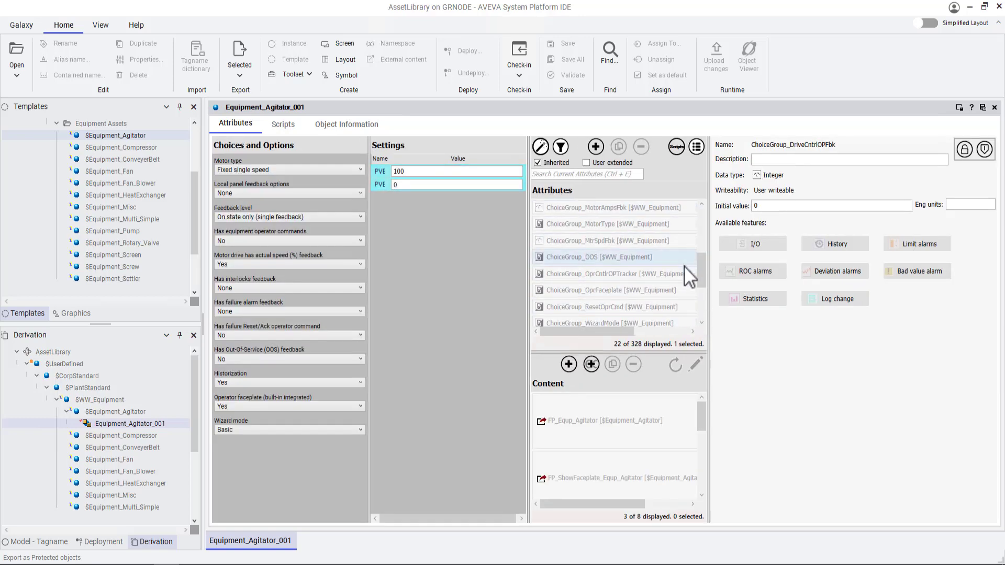
scroll(684, 266, "down", 3)
left_click(658, 420)
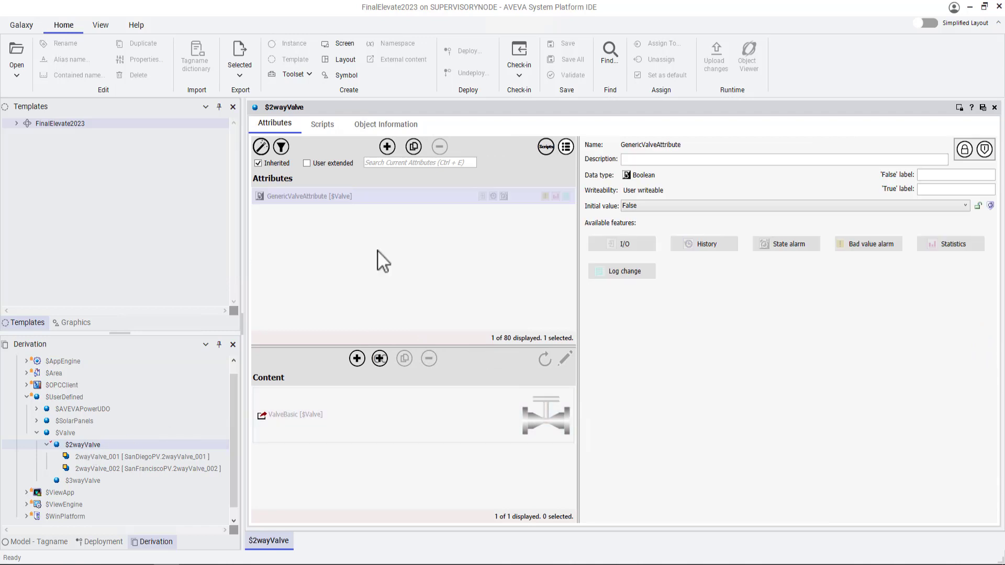
Add the Boolean attribute 2wayValveAttribute001 to $2wayValve, save and close, then check it in
left_click(388, 147)
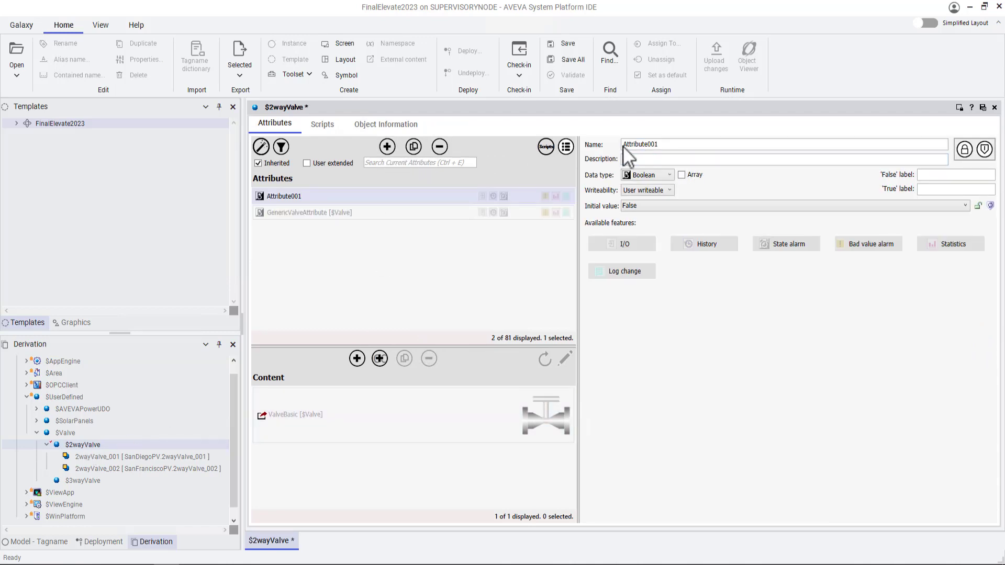
type("2wayValve")
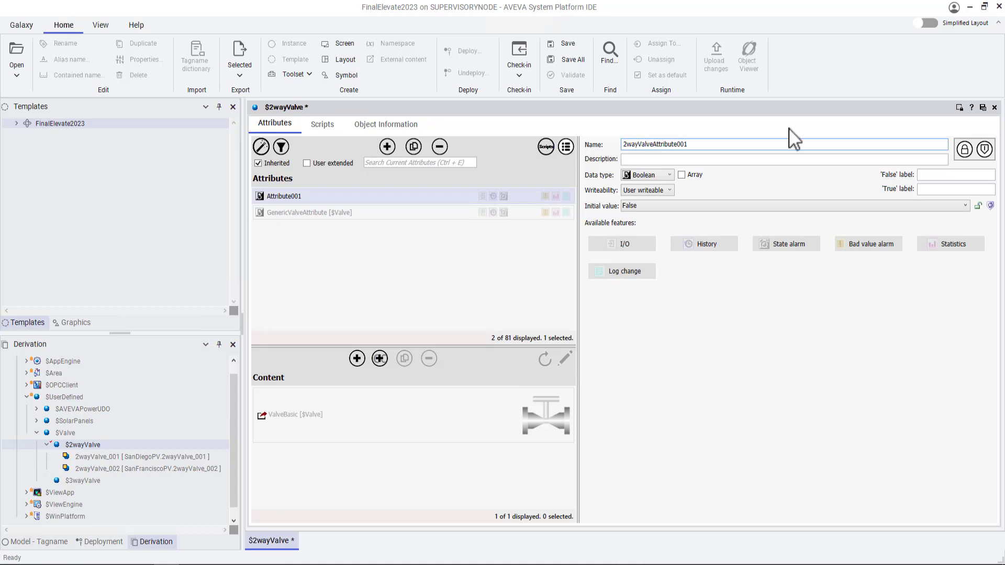
left_click(982, 109)
left_click(630, 445)
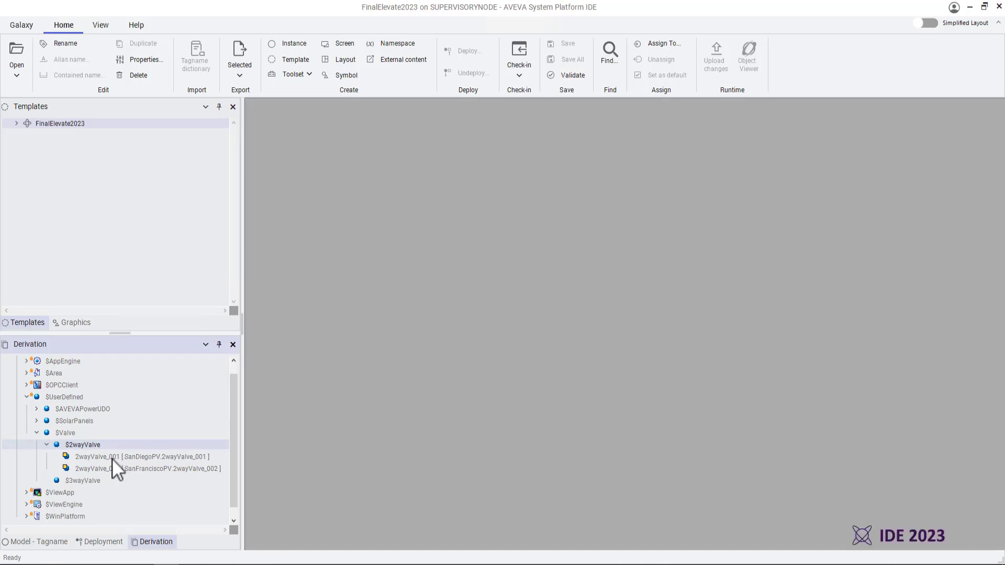
Open the 2wayValve_001 instance from the Derivation tree
double_click(112, 457)
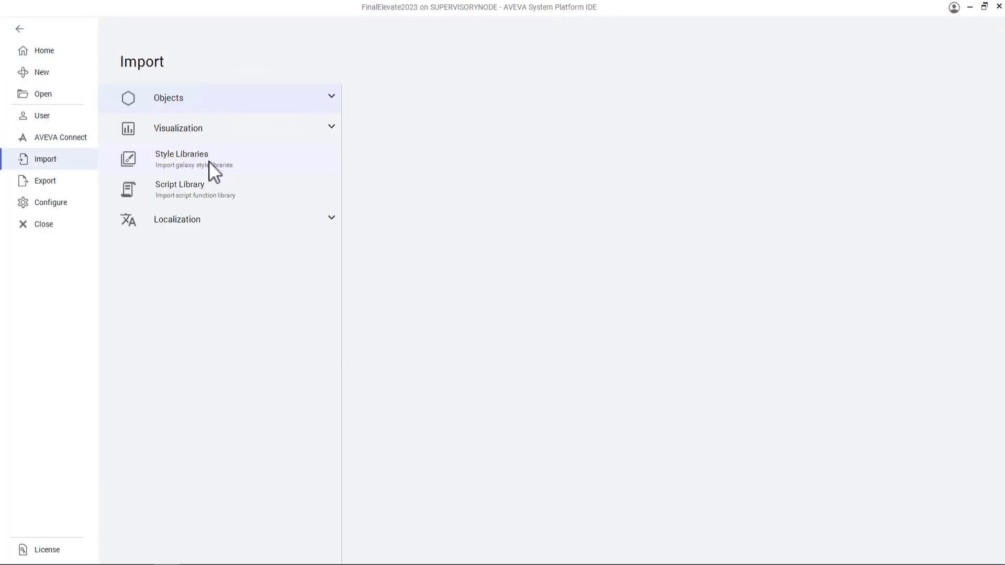
Open Configure > Galaxy > Styles and review the HMI, Alarm and Trend element styles
left_click(60, 206)
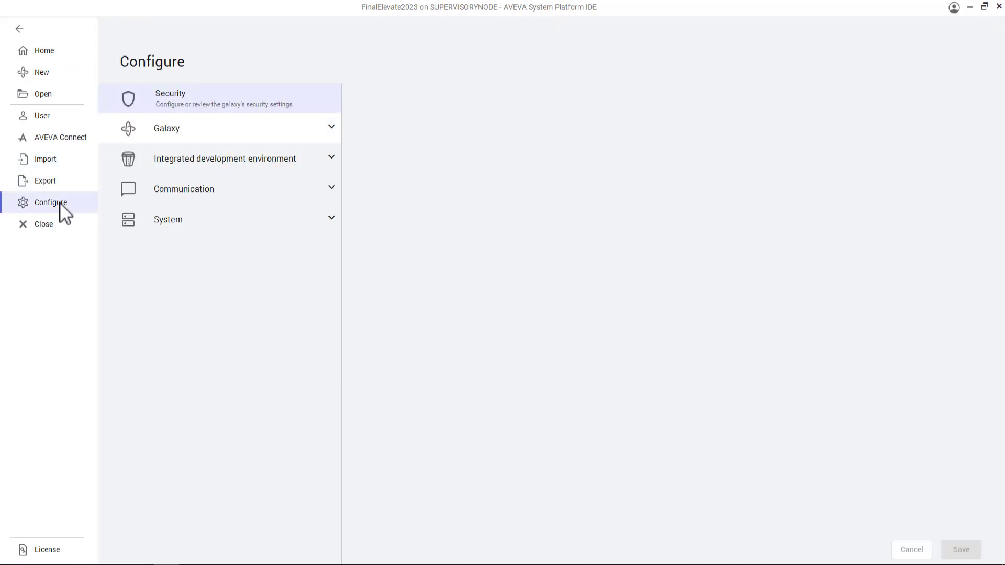
left_click(202, 134)
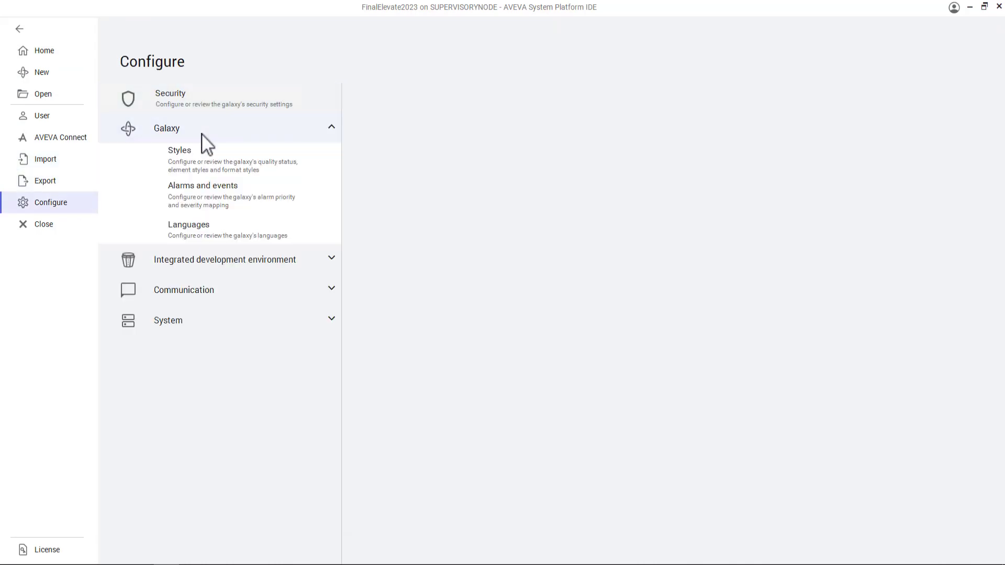
left_click(206, 164)
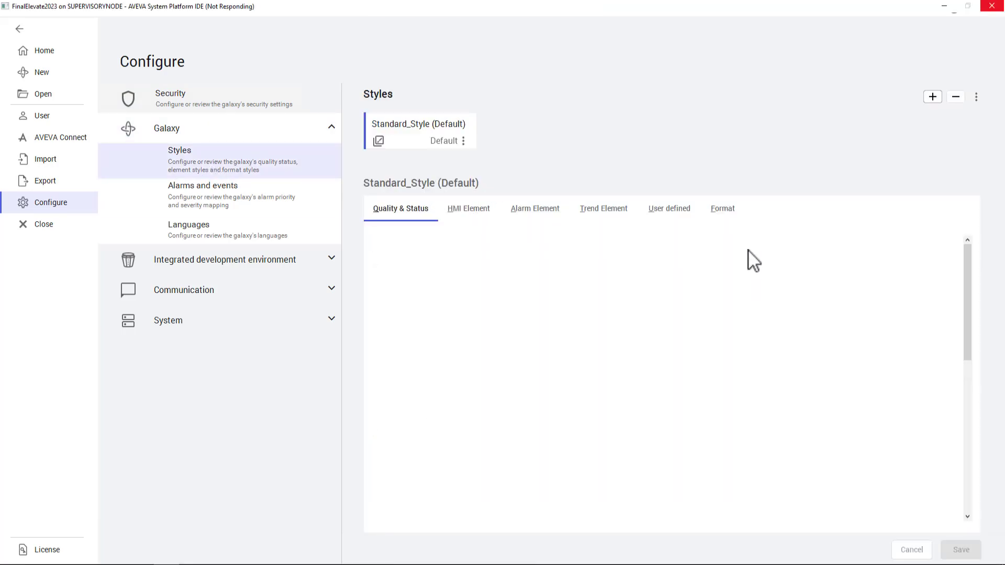
scroll(749, 251, "down", 12)
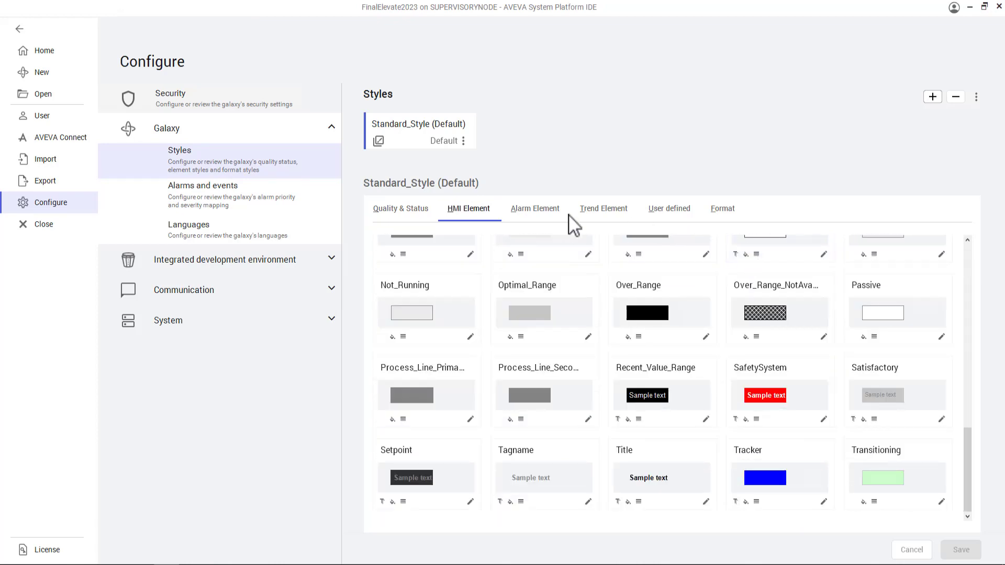
left_click(545, 216)
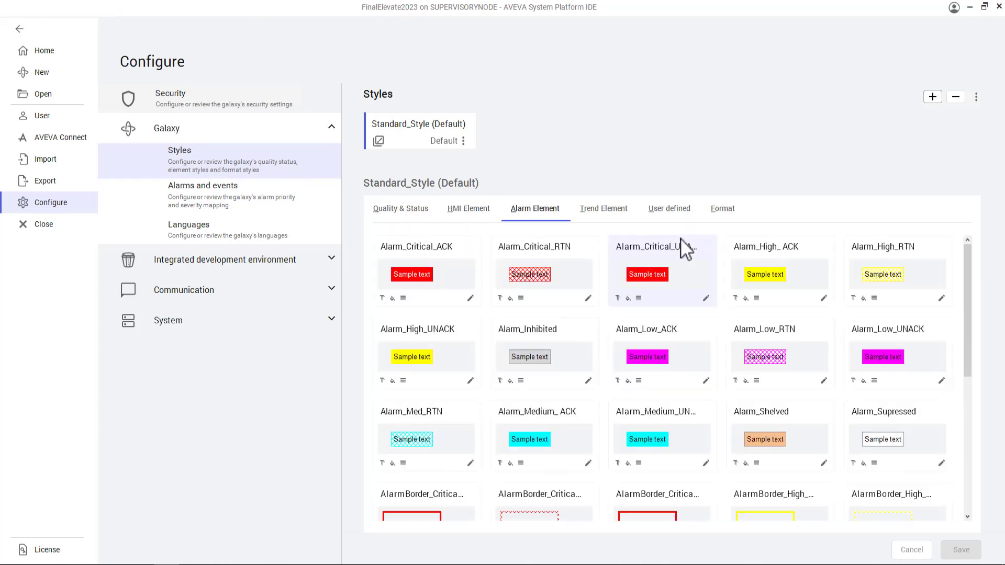
scroll(681, 242, "down", 2)
scroll(683, 245, "down", 5)
scroll(683, 247, "up", 8)
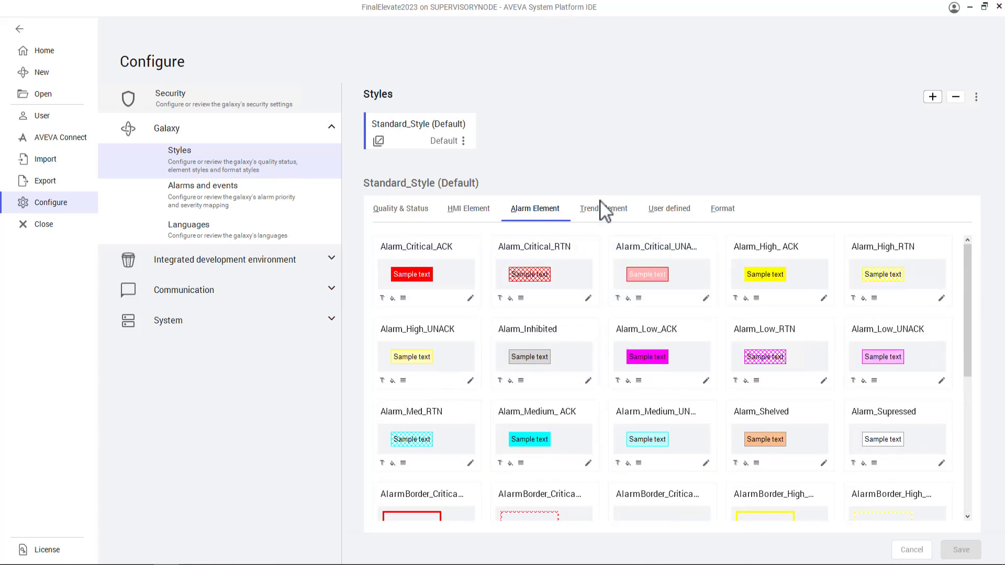
left_click(607, 216)
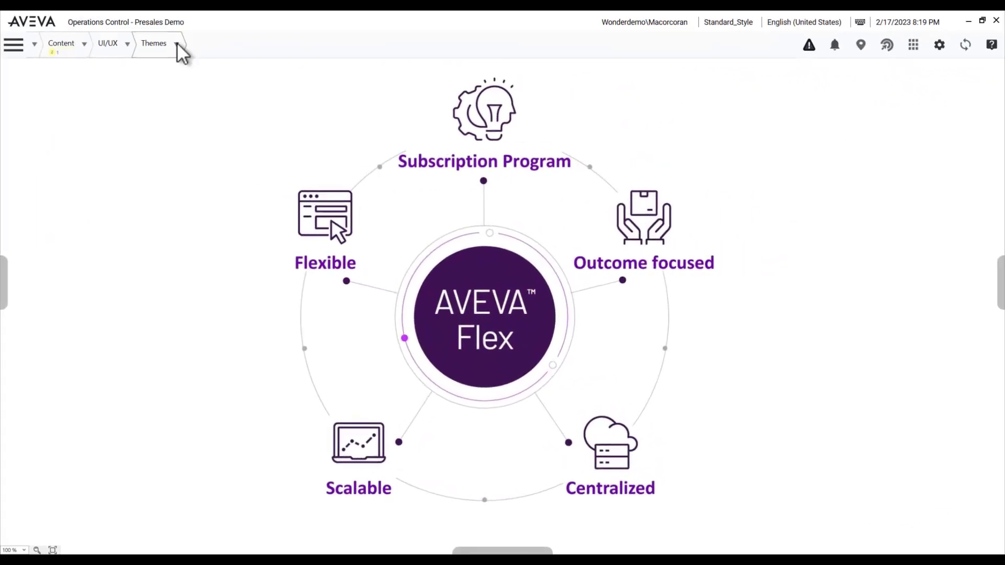
View the Element Styles page, then the Sample White Theme and finally the Sample Black Theme dashboard
left_click(177, 42)
left_click(160, 70)
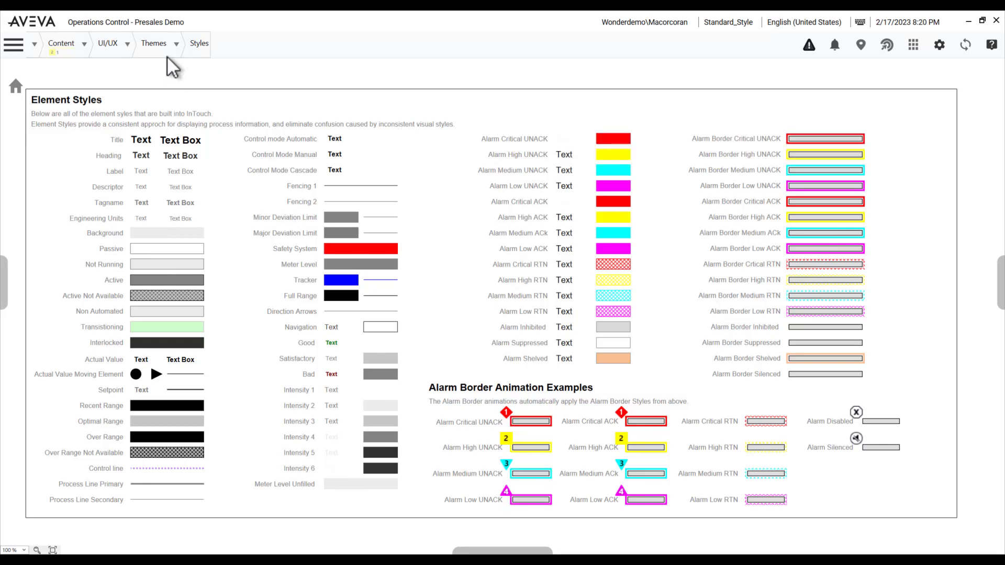
left_click(175, 42)
left_click(150, 118)
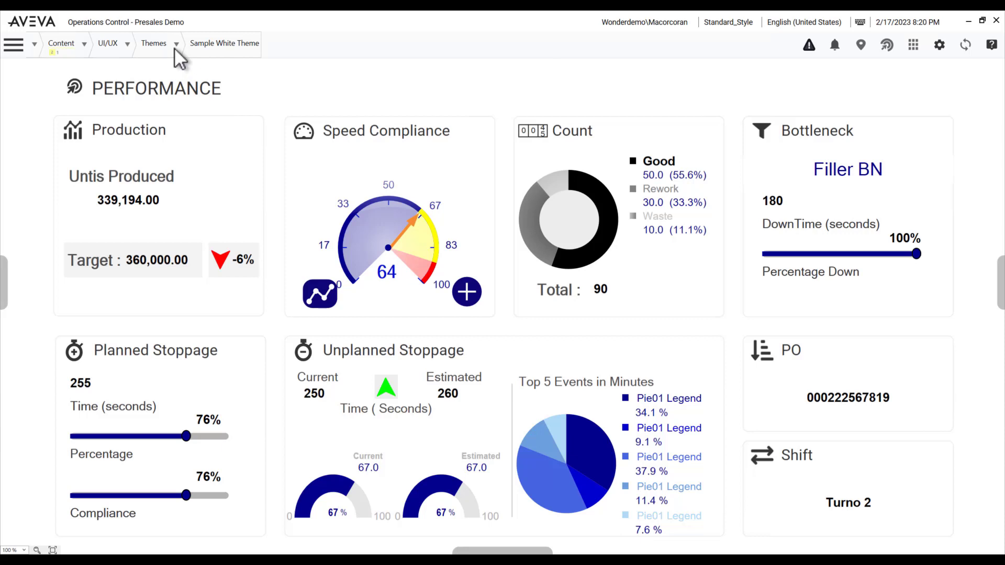
left_click(176, 43)
left_click(147, 140)
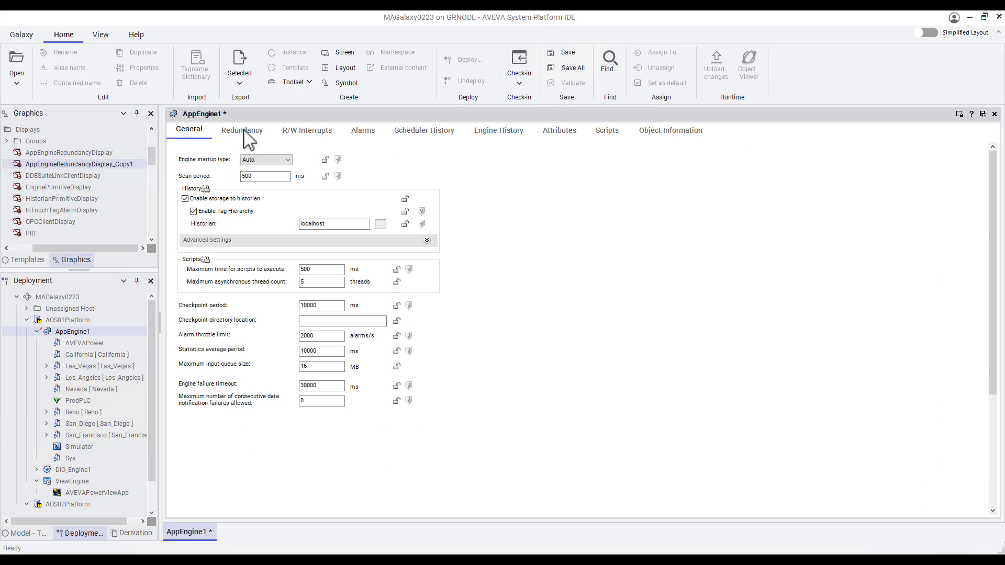
Tick Enable redundancy on AppEngine1, check it in without a comment, and collapse it in Deployment
left_click(248, 139)
left_click(181, 165)
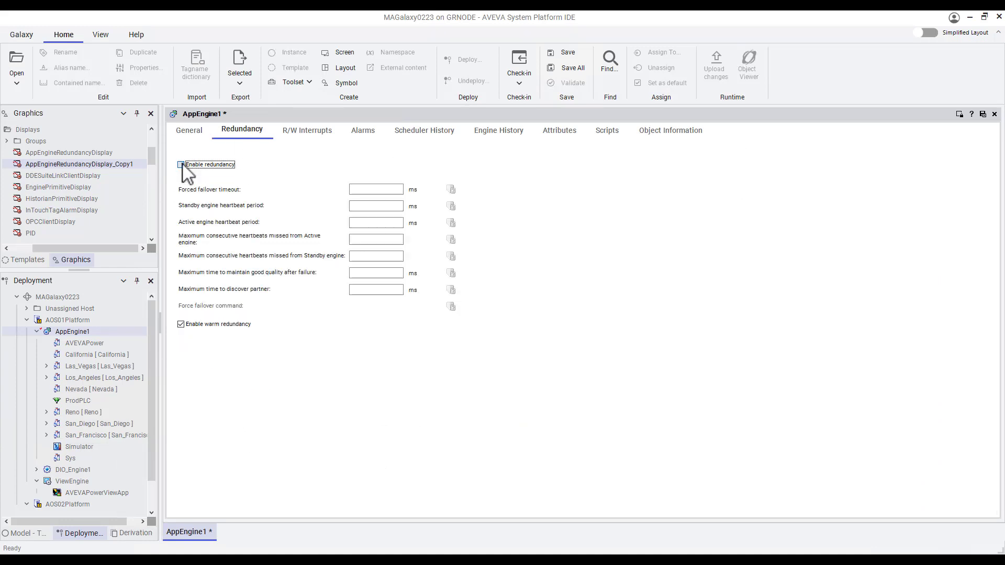
left_click(983, 115)
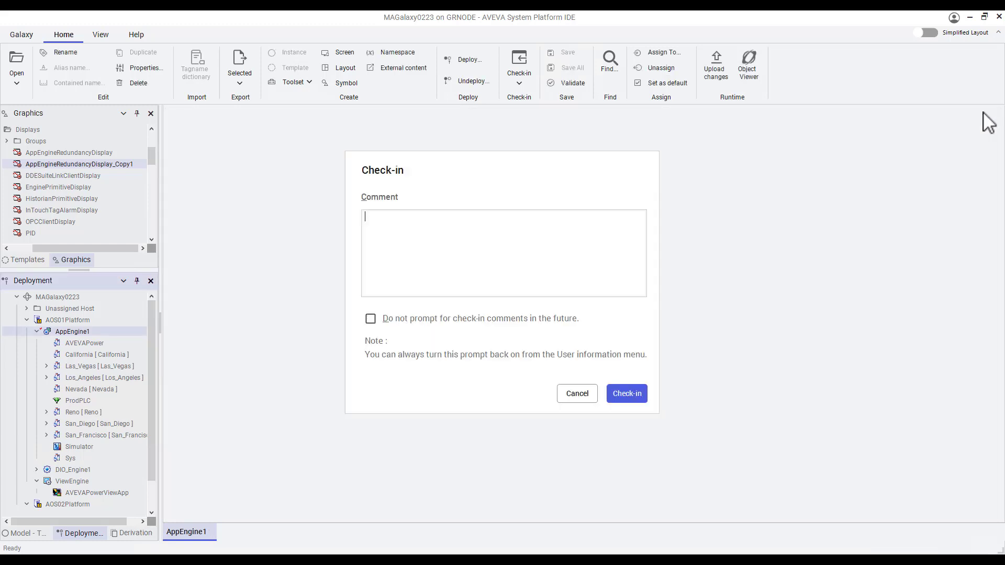
left_click(643, 395)
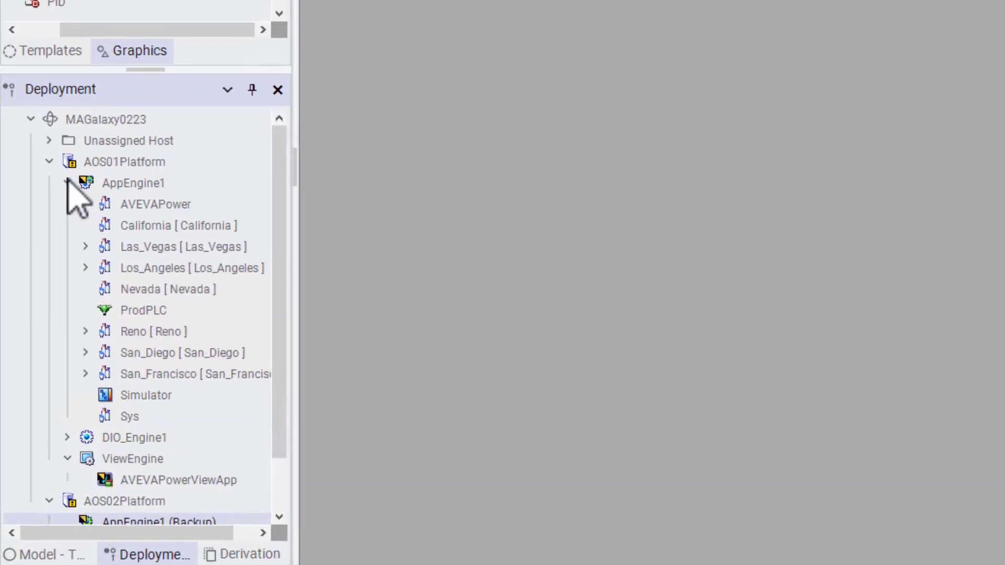
left_click(37, 331)
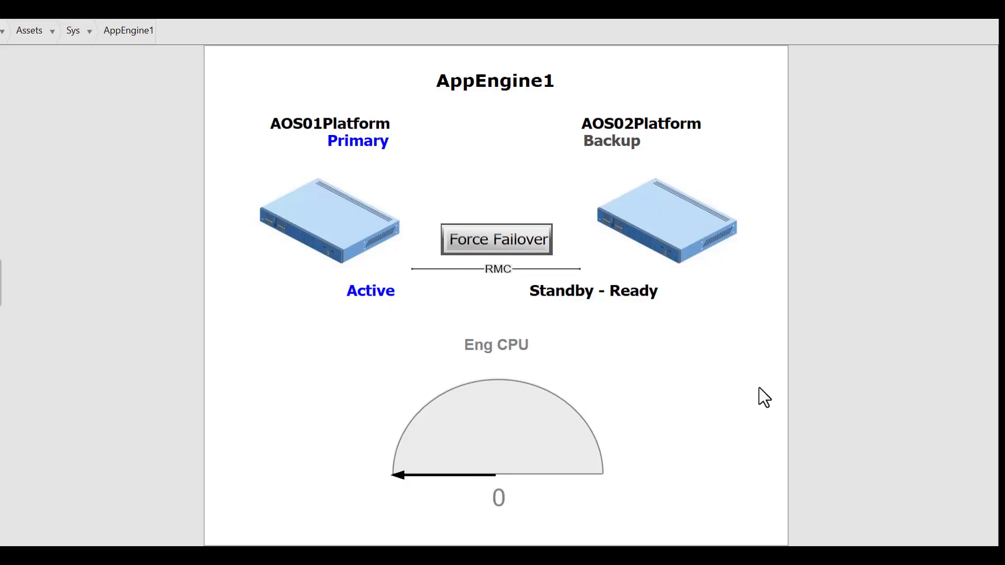
Trigger Force Failover on the AppEngine1 redundancy display
left_click(535, 240)
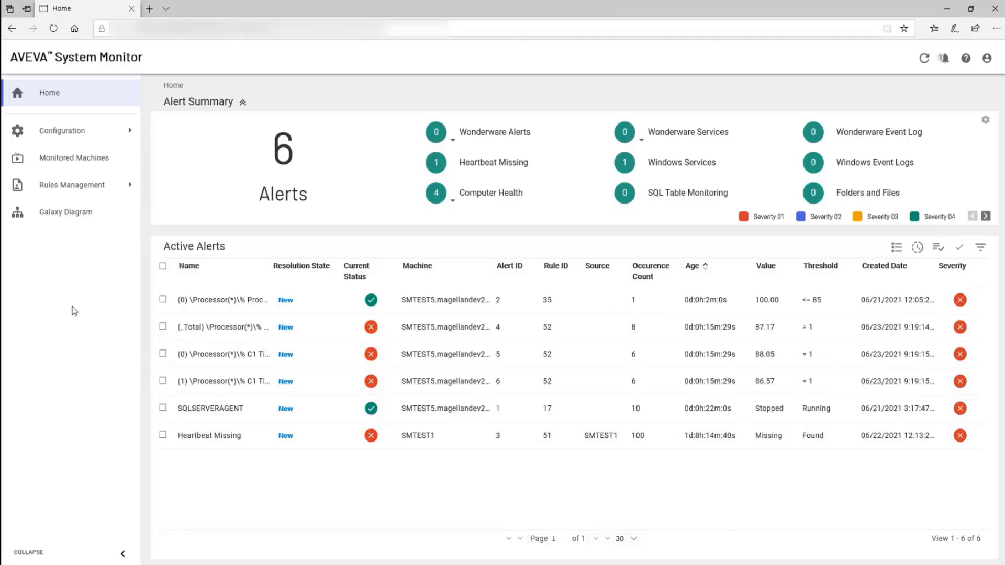
Create a new alert rule named TestRule2 with category Computer Health and subcategory Physical Disk
left_click(109, 185)
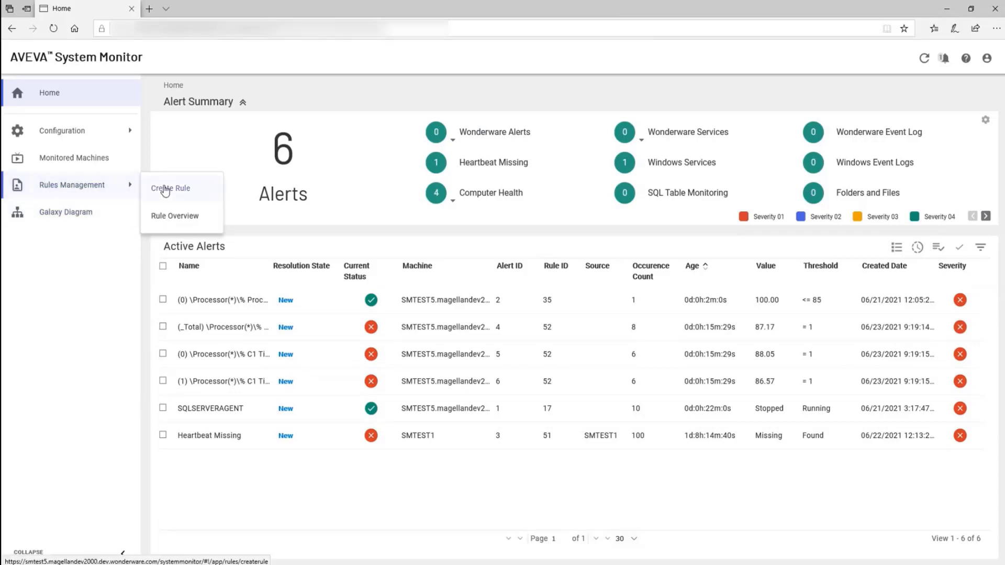
left_click(165, 190)
left_click(246, 177)
type("TestRule2")
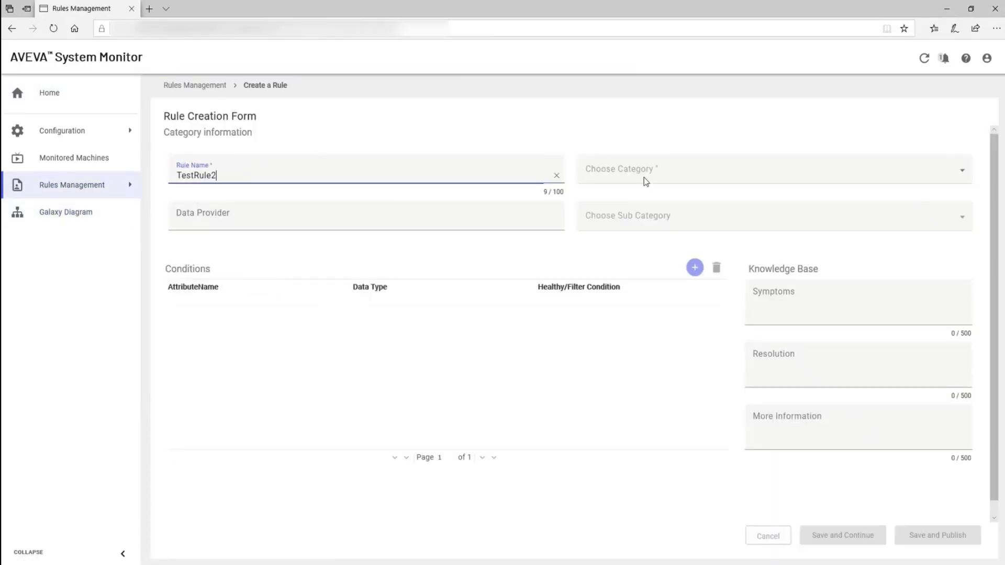
left_click(646, 181)
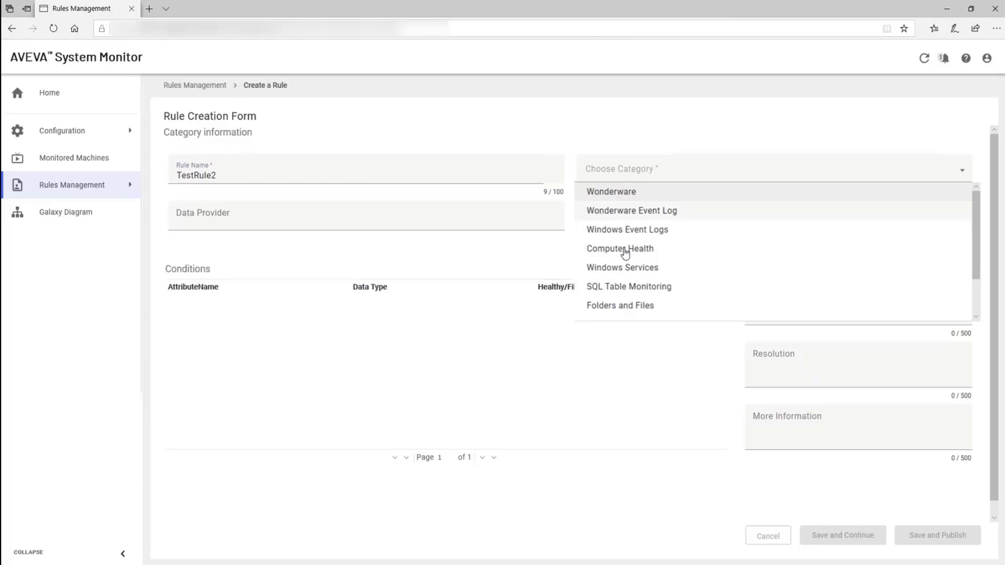
left_click(626, 249)
left_click(628, 223)
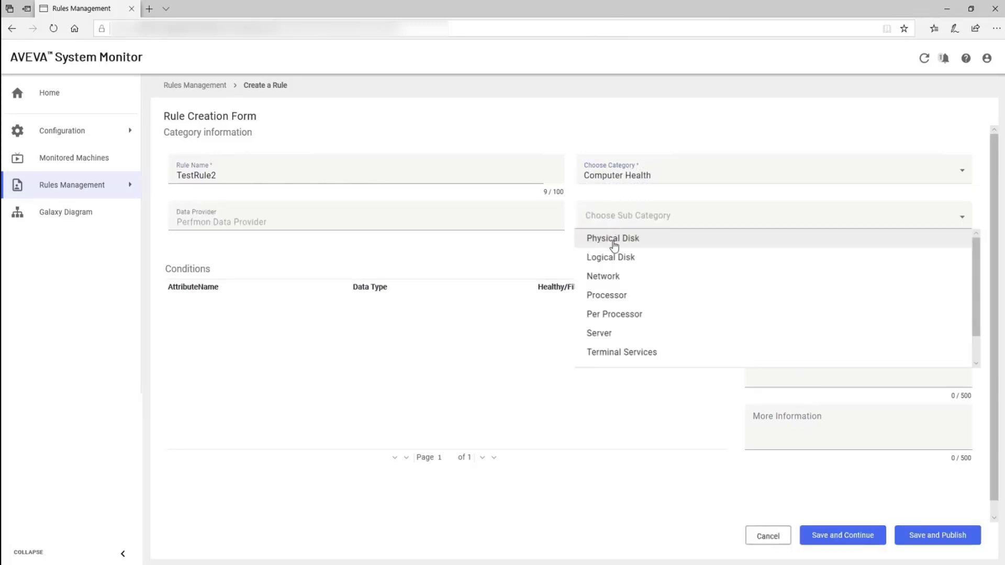
left_click(613, 242)
Add a % Disk Read Time Equal 1 condition, save and publish the rule, then return Home
left_click(695, 267)
left_click(827, 140)
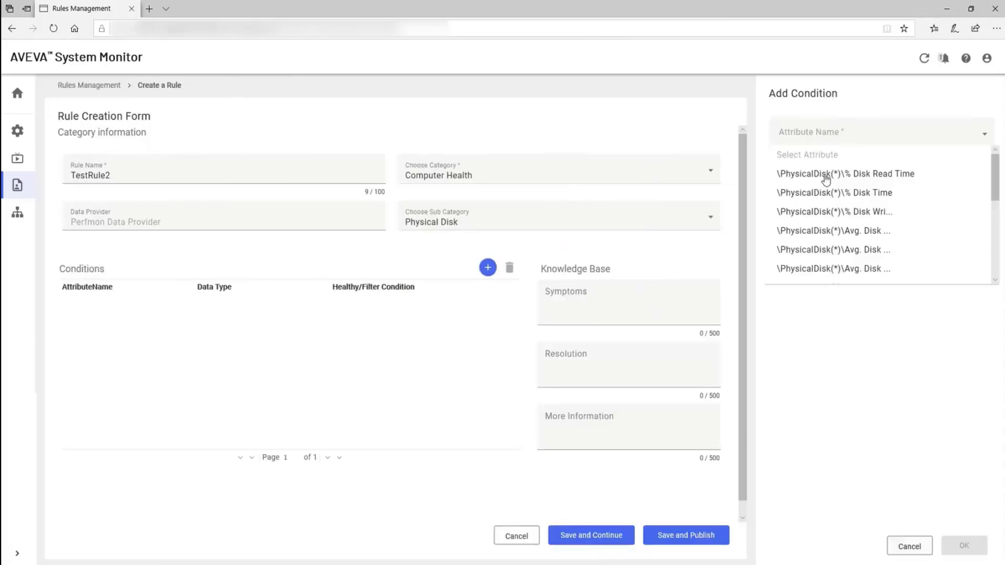
left_click(825, 174)
left_click(823, 250)
left_click(791, 326)
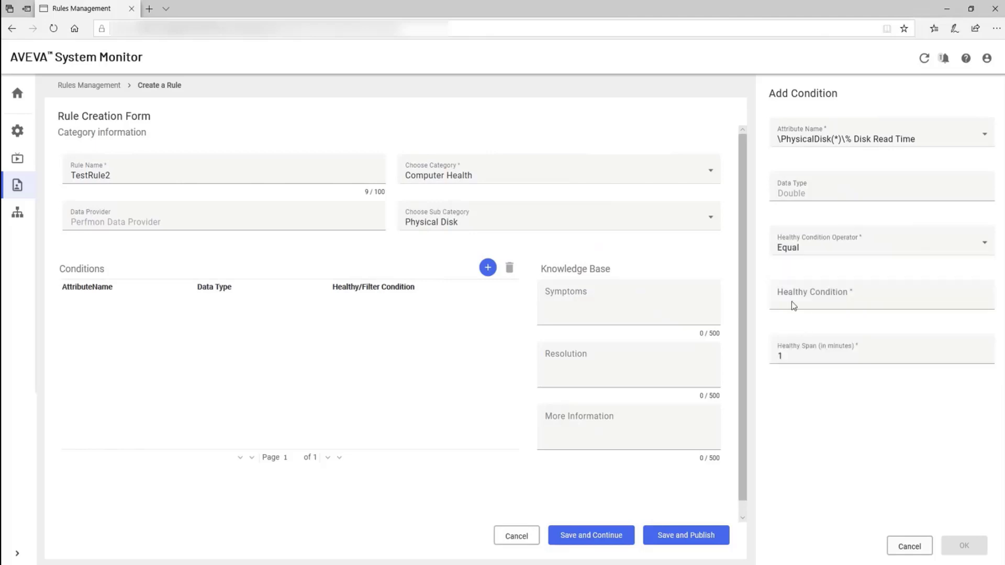
left_click(791, 296)
type("1")
left_click(957, 550)
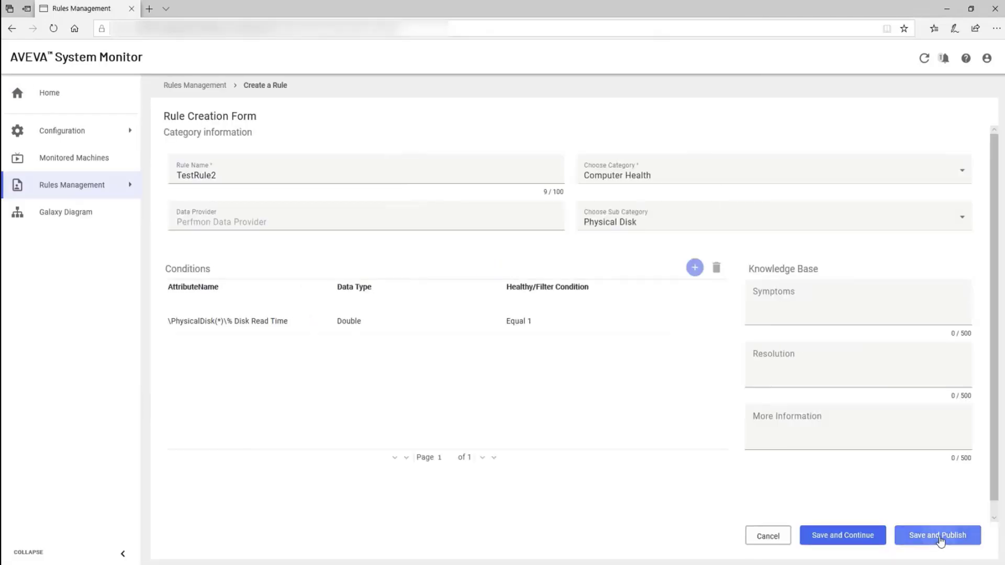
left_click(926, 538)
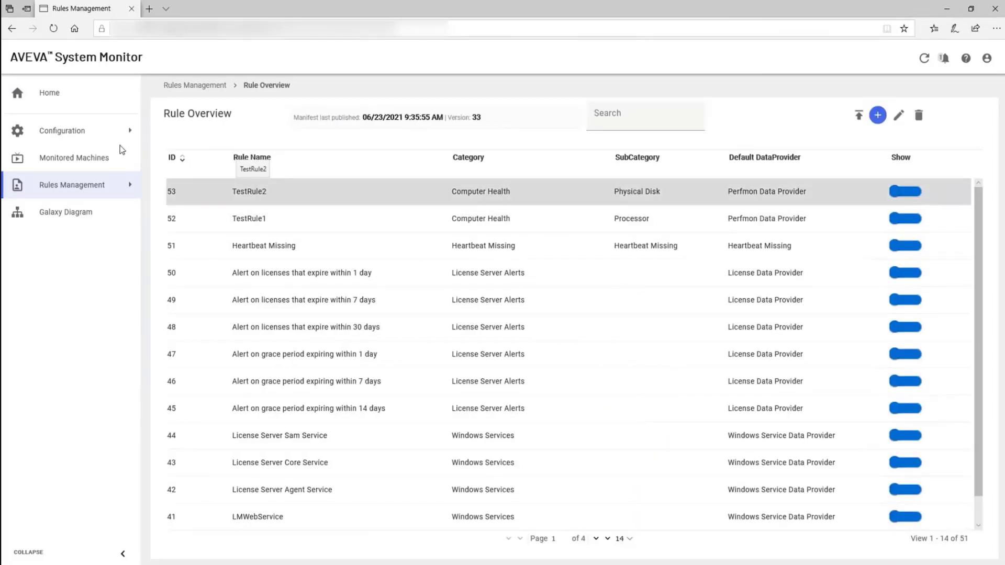
left_click(47, 95)
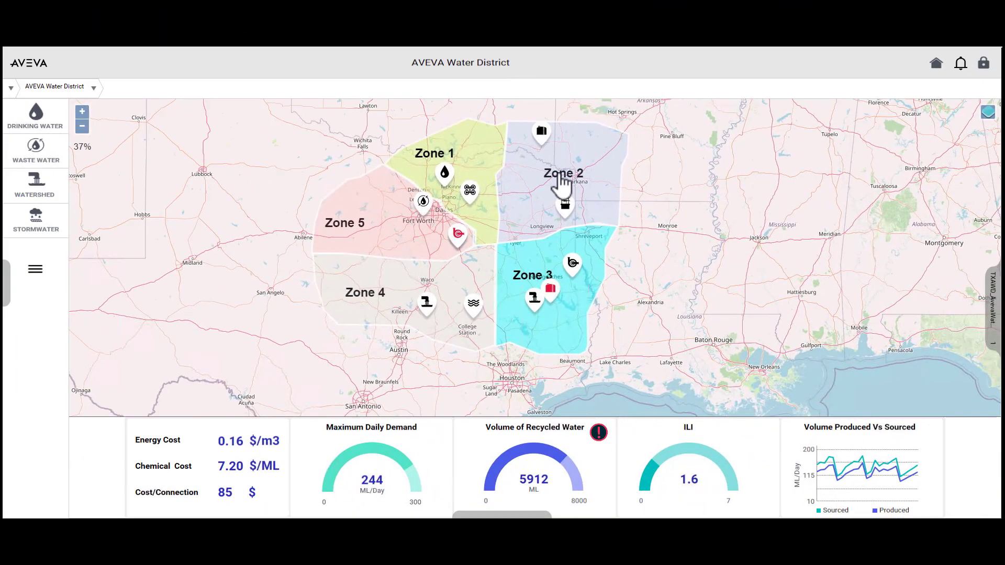
Go from the Zone 2 Non Potable overview through the Wastewater Treatment page to Collections
left_click(559, 176)
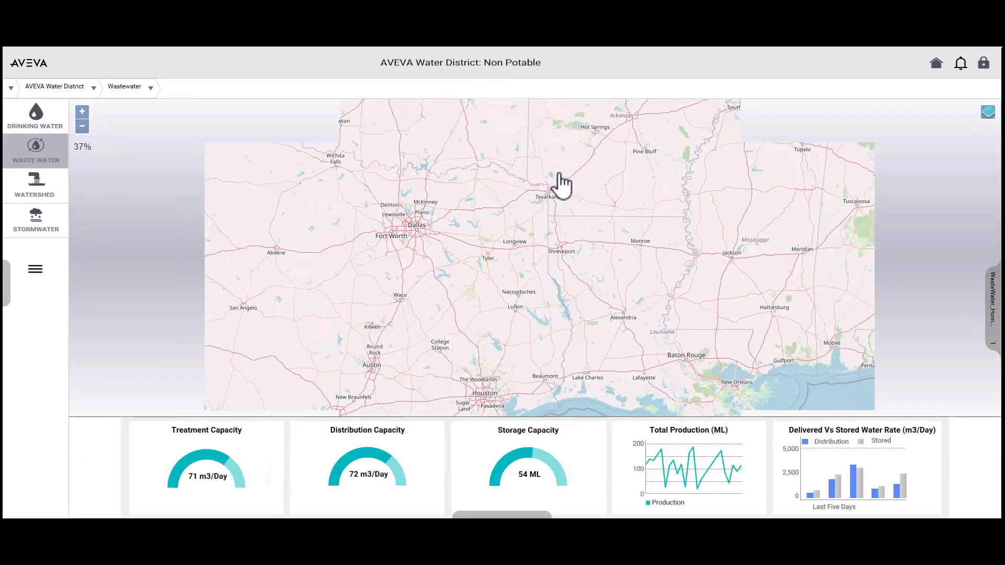
left_click(152, 88)
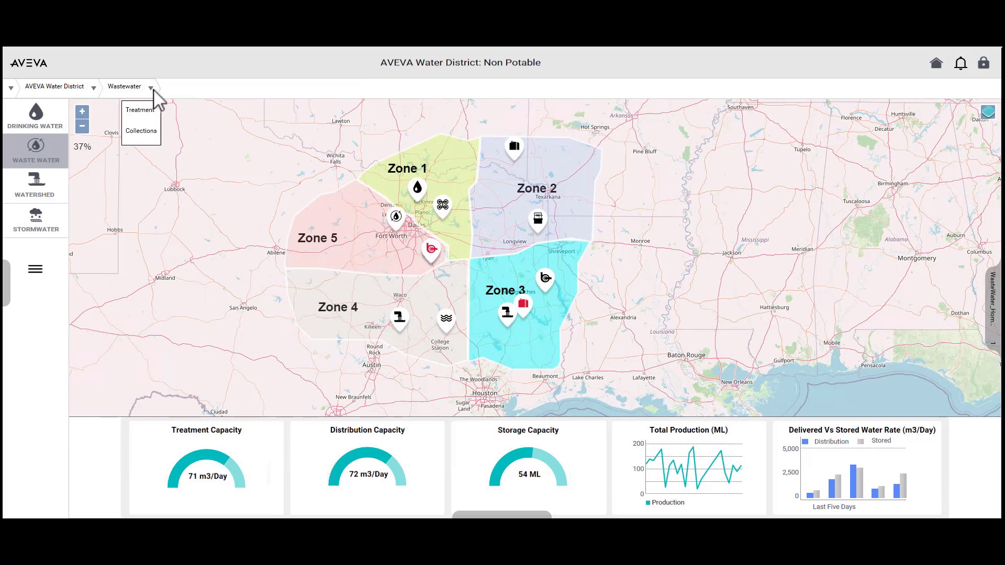
left_click(147, 114)
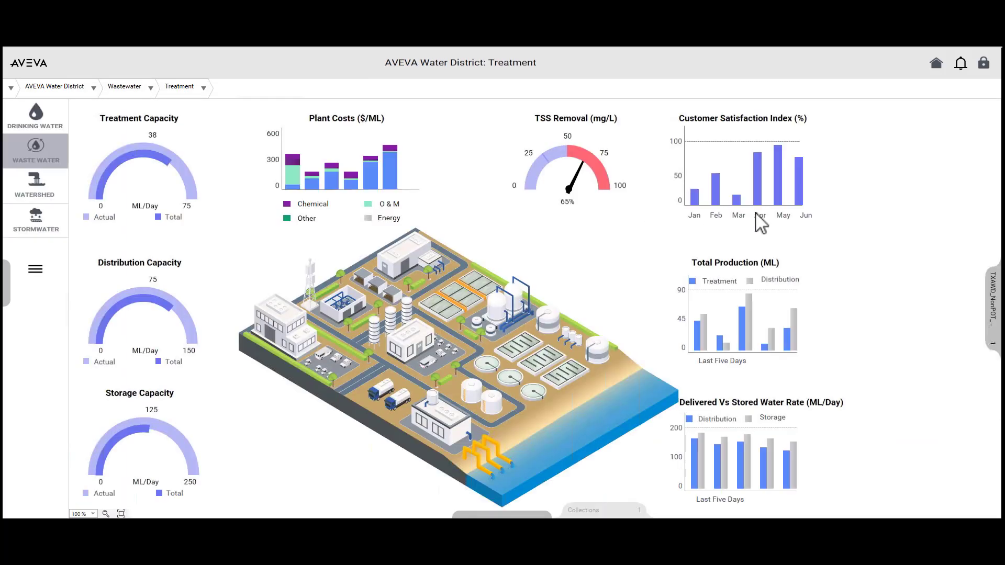
left_click(633, 510)
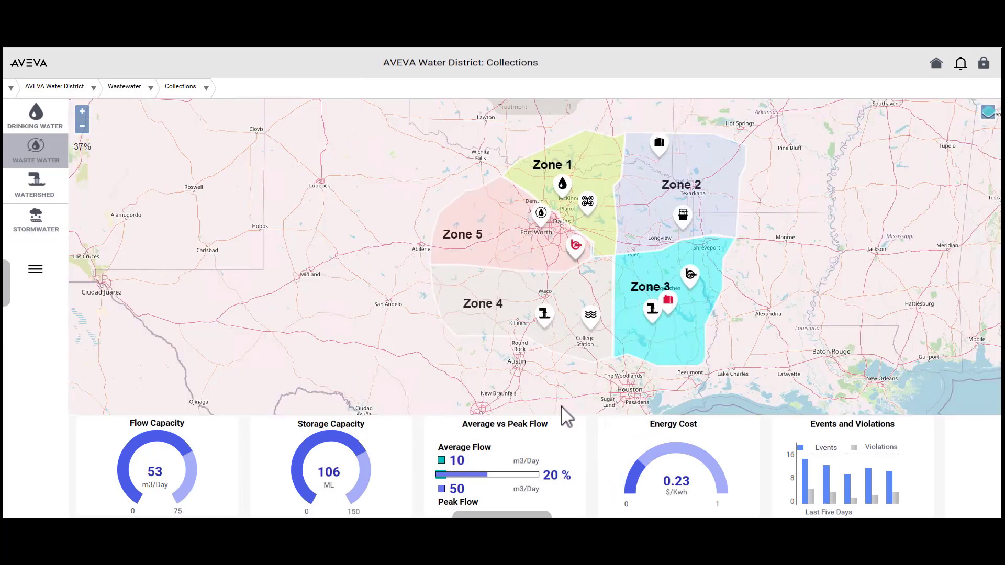
Open Lift Station 1 from the lift stations table and show Pump 1's runtime details
left_click(206, 91)
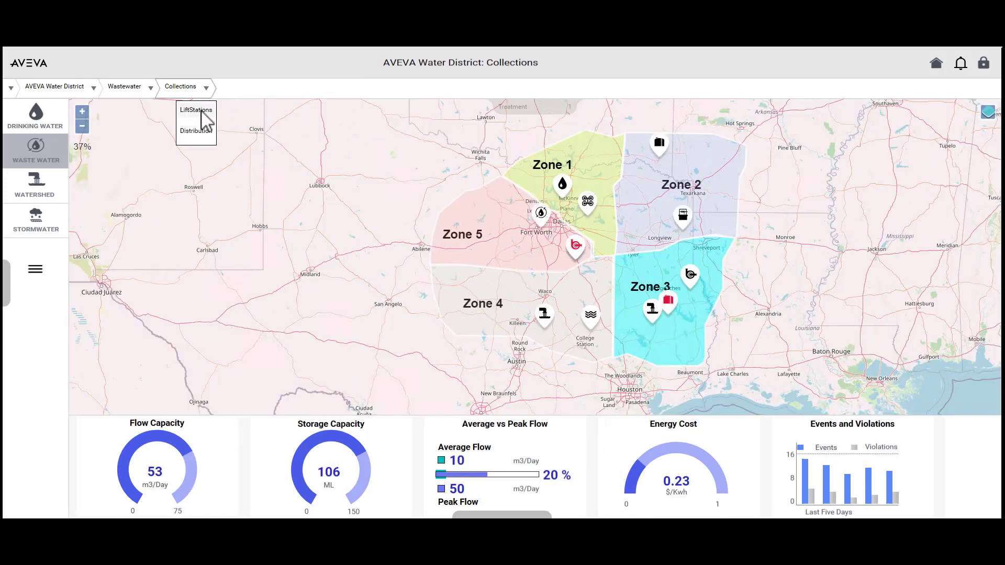
left_click(202, 112)
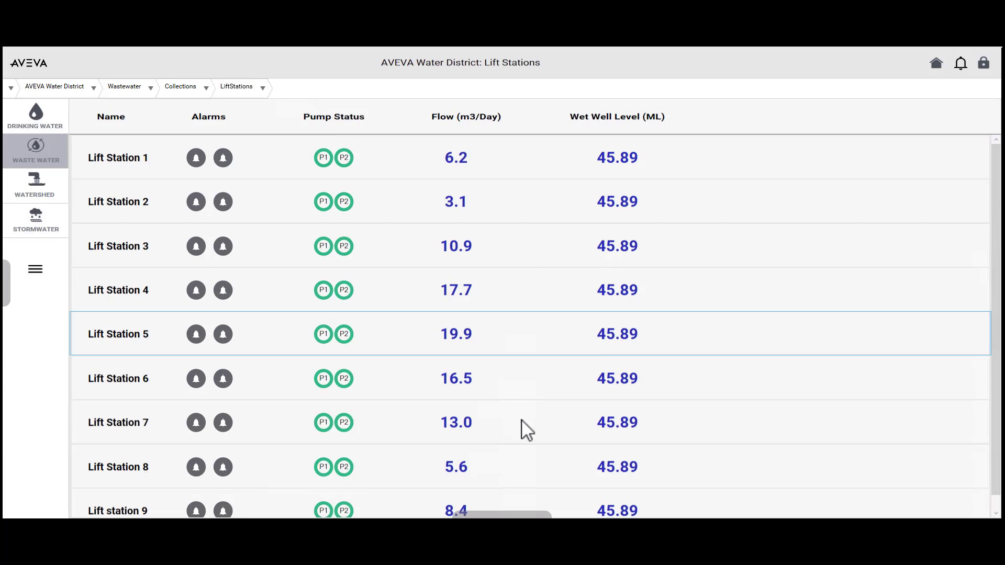
left_click(490, 167)
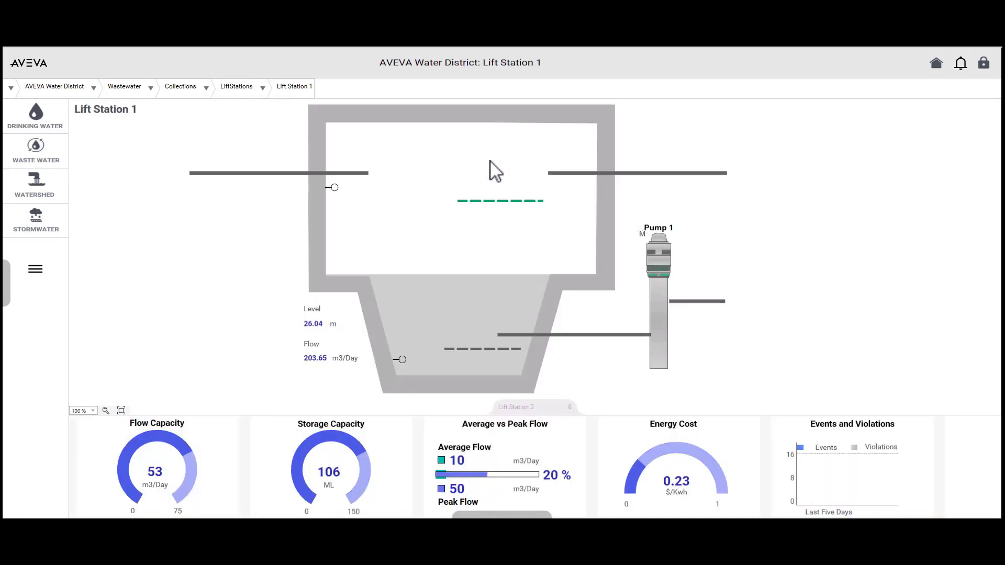
left_click(667, 270)
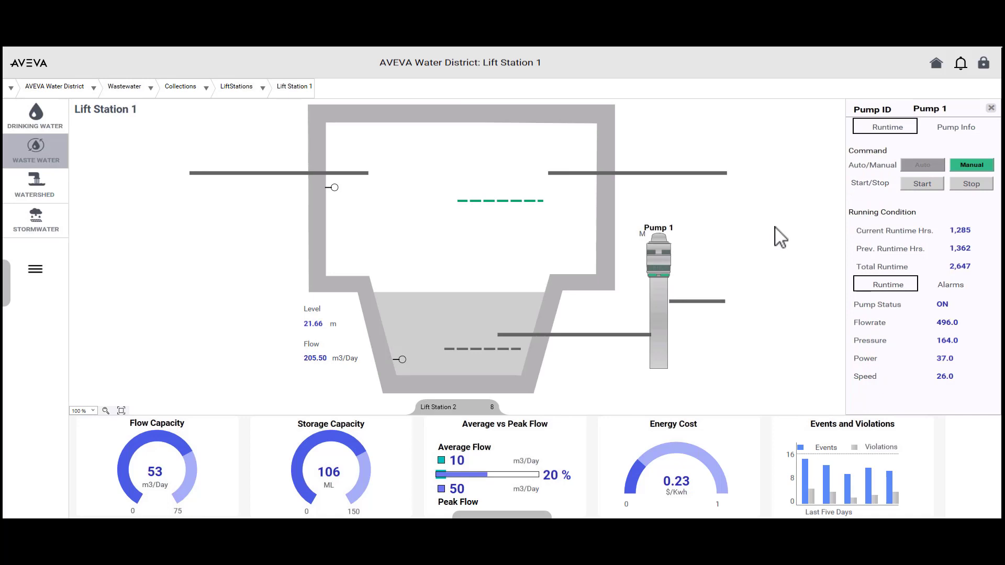